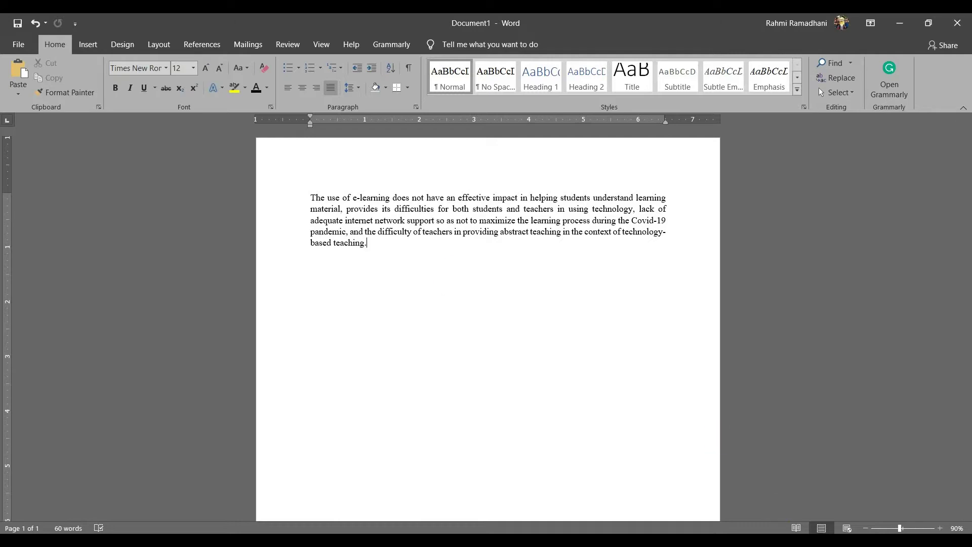
# Switch to Mendeley Desktop, maximize its window and browse the All Documents list up to its first entries.
pyautogui.click(729, 483)
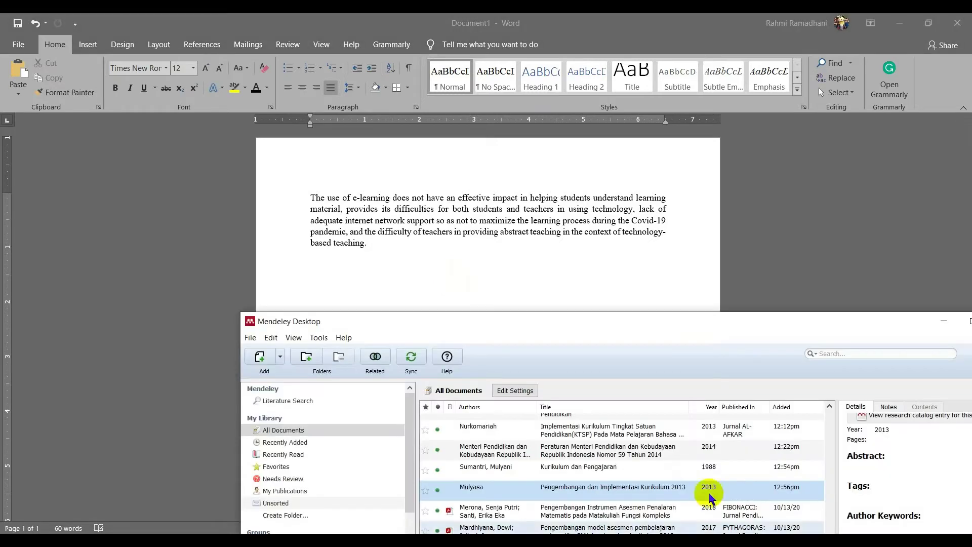
pyautogui.moveTo(631, 330); pyautogui.dragTo(491, 128)
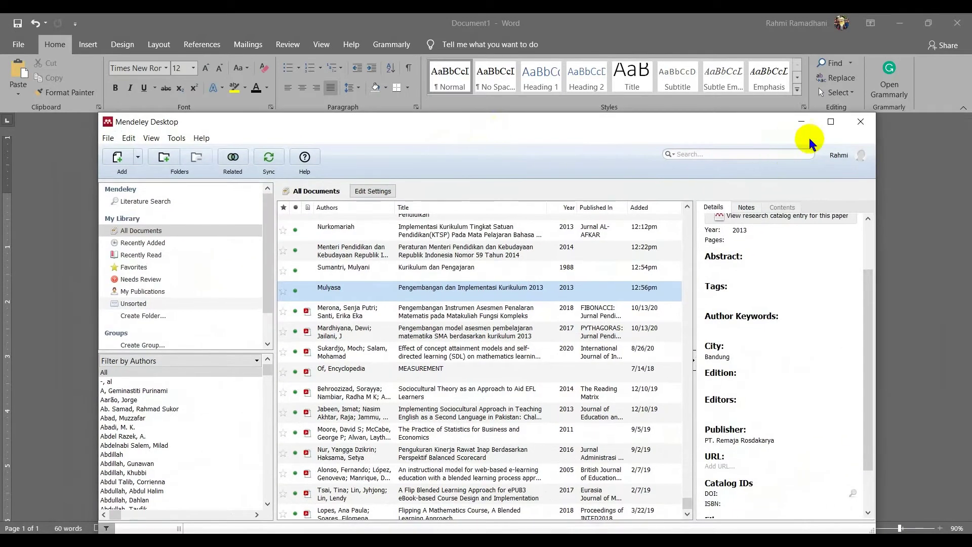
pyautogui.click(831, 124)
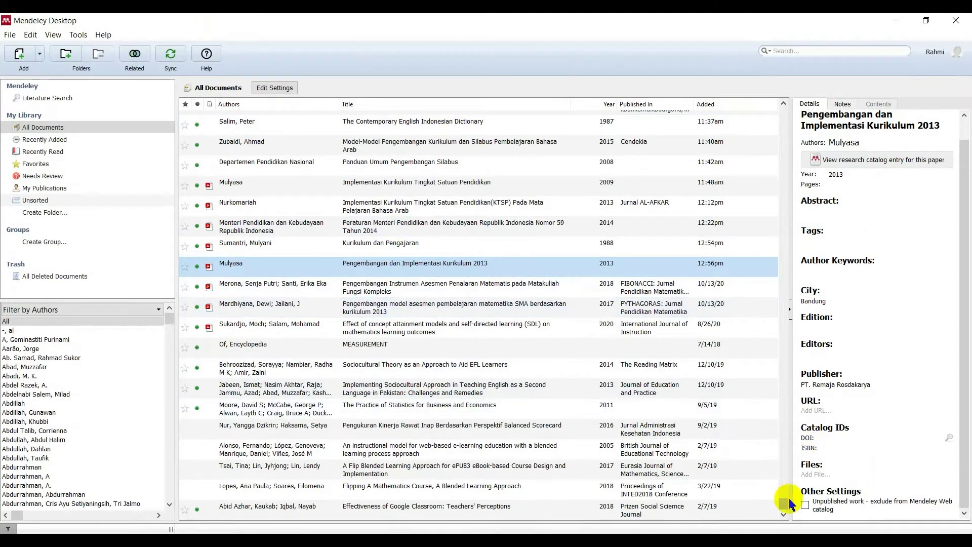
pyautogui.moveTo(784, 504); pyautogui.dragTo(770, 93)
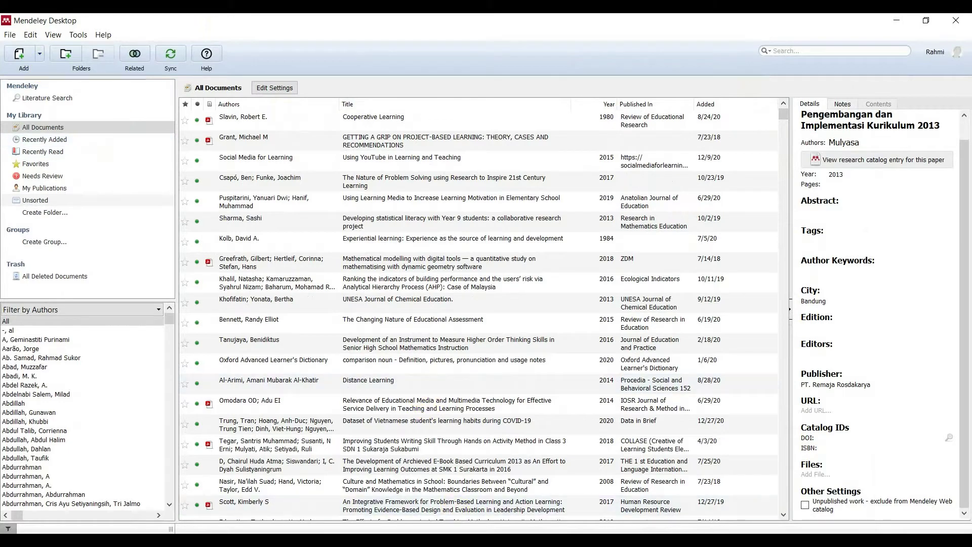
# Switch to the Chrome window with the IOP conference paper on mathematical resilience and save its PDF to the Downloads folder.
pyautogui.click(848, 481)
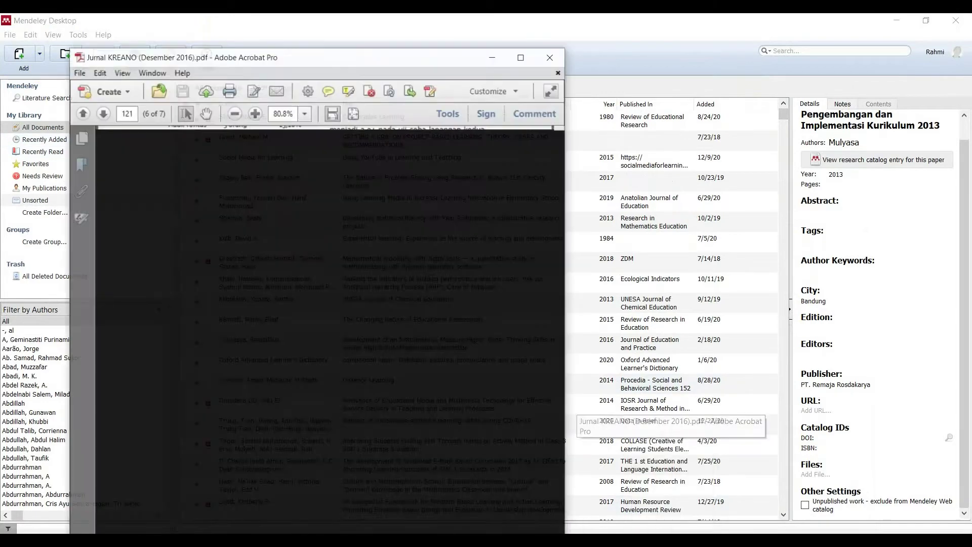
pyautogui.click(469, 23)
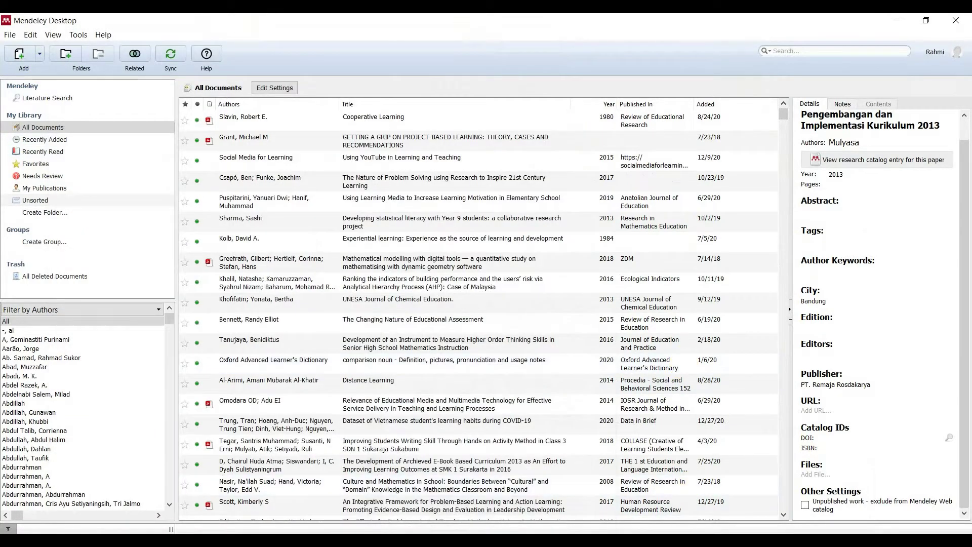
pyautogui.moveTo(587, 539)
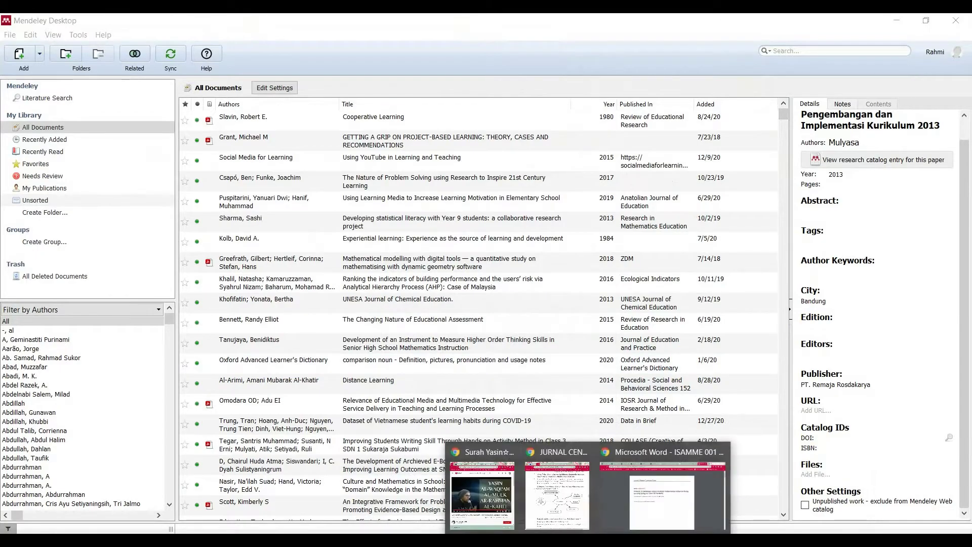
pyautogui.click(636, 487)
pyautogui.click(910, 94)
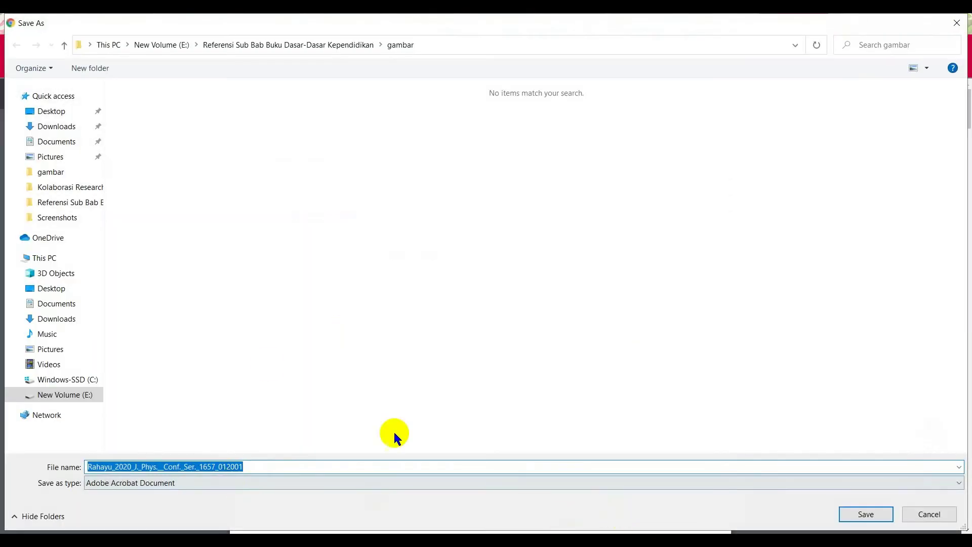
pyautogui.click(51, 126)
pyautogui.click(866, 514)
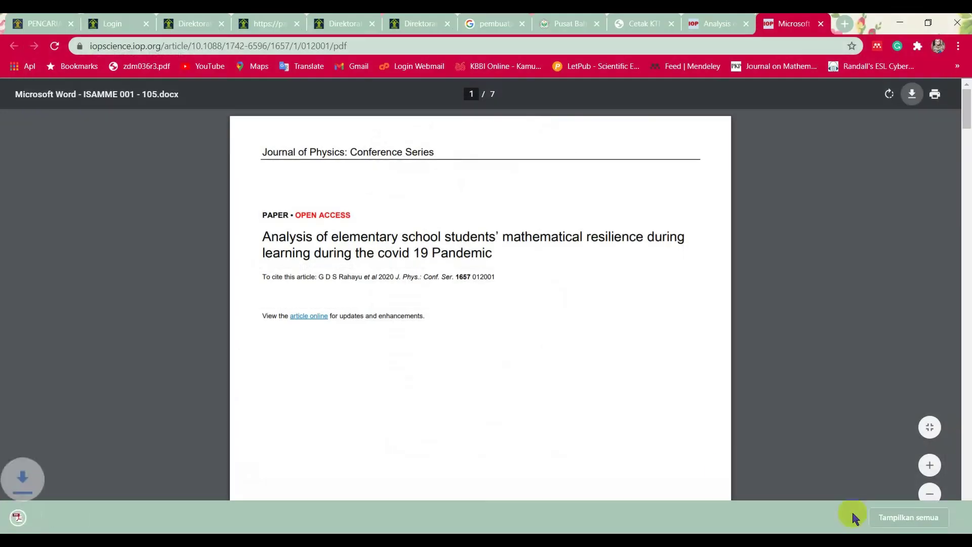
# Open the downloaded paper from the Downloads folder in Adobe Acrobat Pro and minimize the File Explorer and Chrome windows.
pyautogui.click(41, 517)
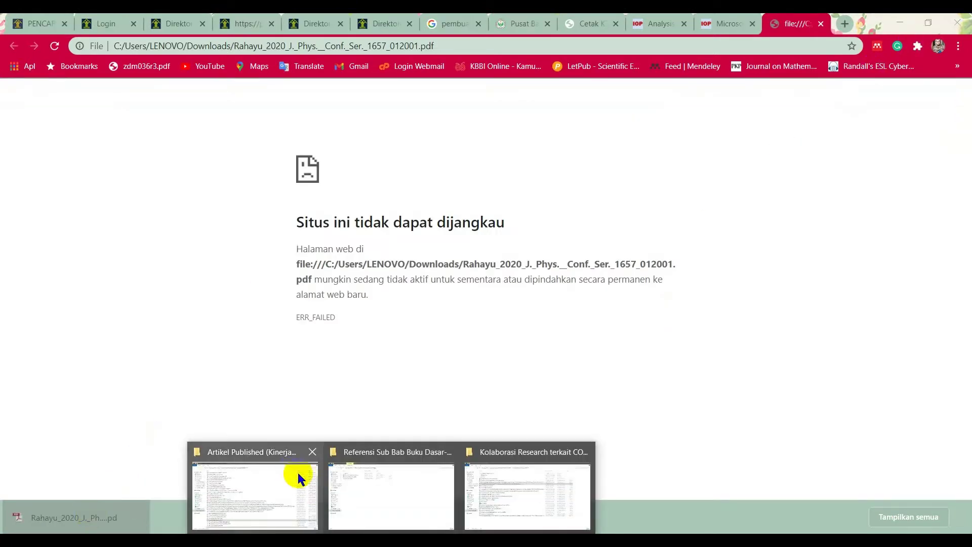
pyautogui.moveTo(406, 476)
pyautogui.click(483, 477)
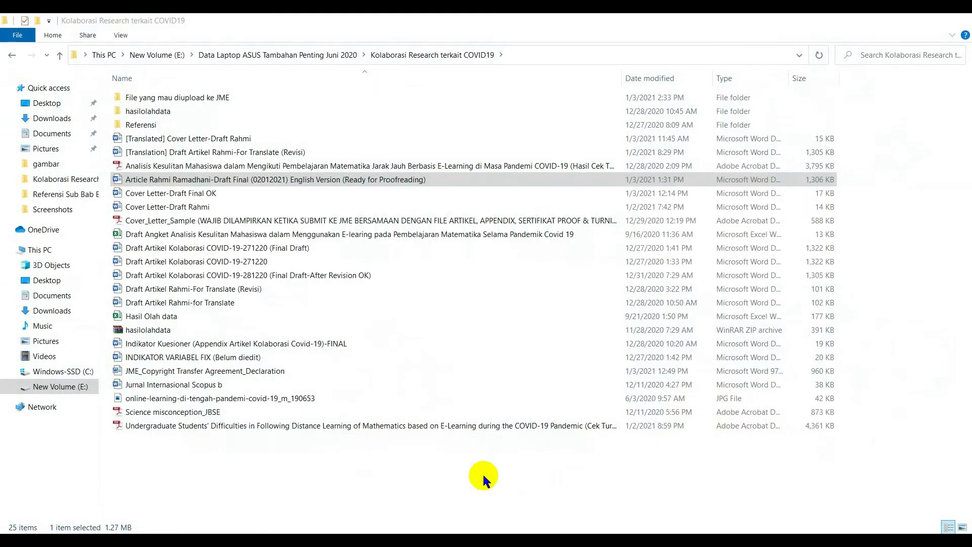
pyautogui.click(59, 122)
pyautogui.click(176, 115)
pyautogui.doubleClick(176, 115)
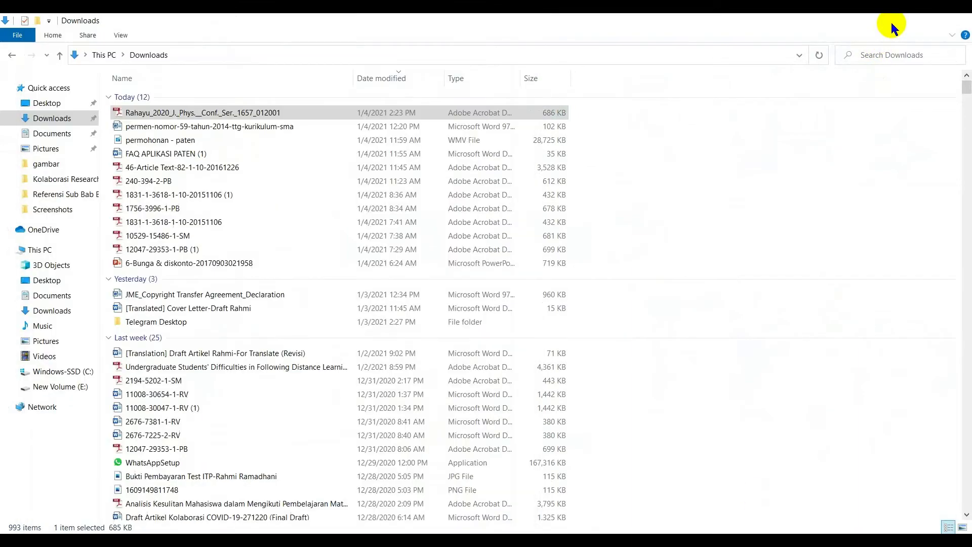
pyautogui.click(897, 21)
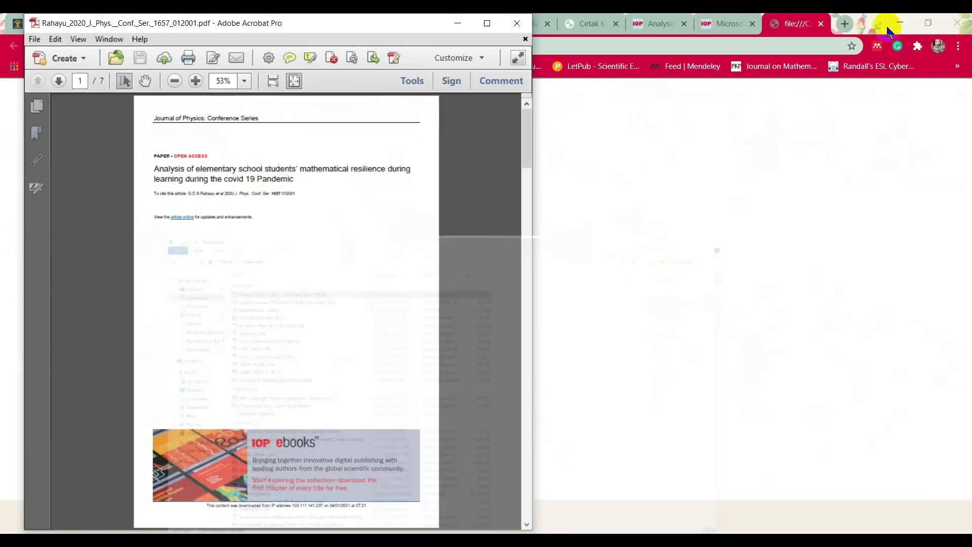
pyautogui.click(901, 21)
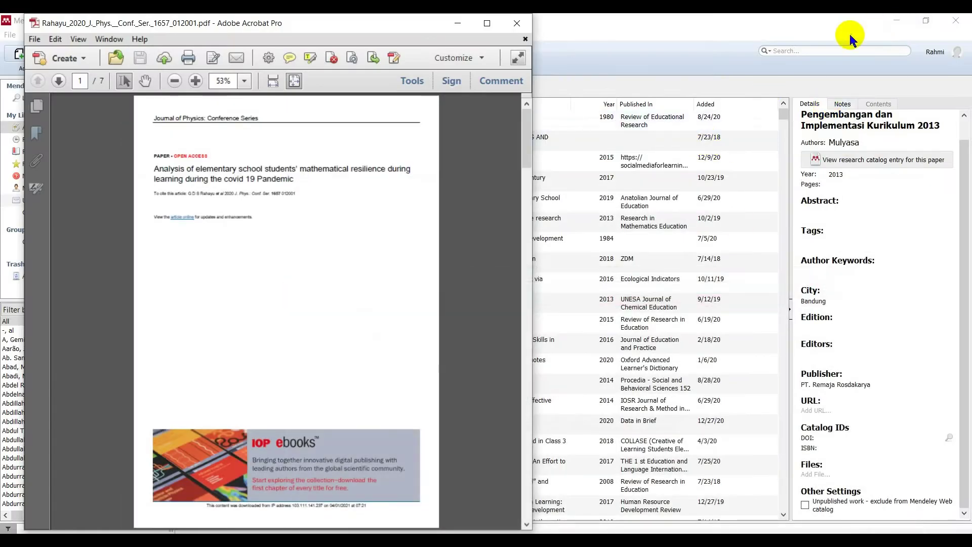
# Switch to Document1 in Word, restore its window to a smaller size and place it beside the PDF.
pyautogui.click(628, 524)
pyautogui.click(700, 465)
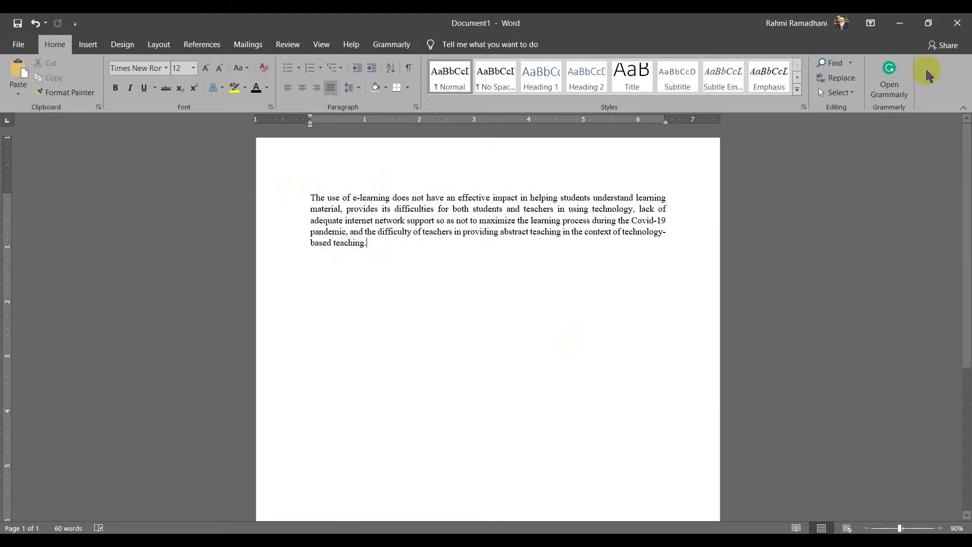
pyautogui.click(929, 22)
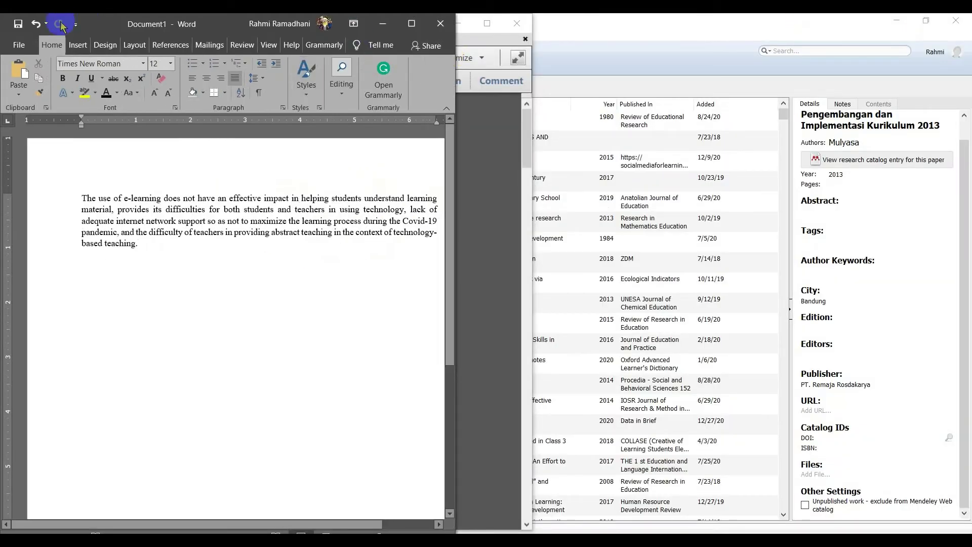
pyautogui.moveTo(124, 23); pyautogui.dragTo(669, 38)
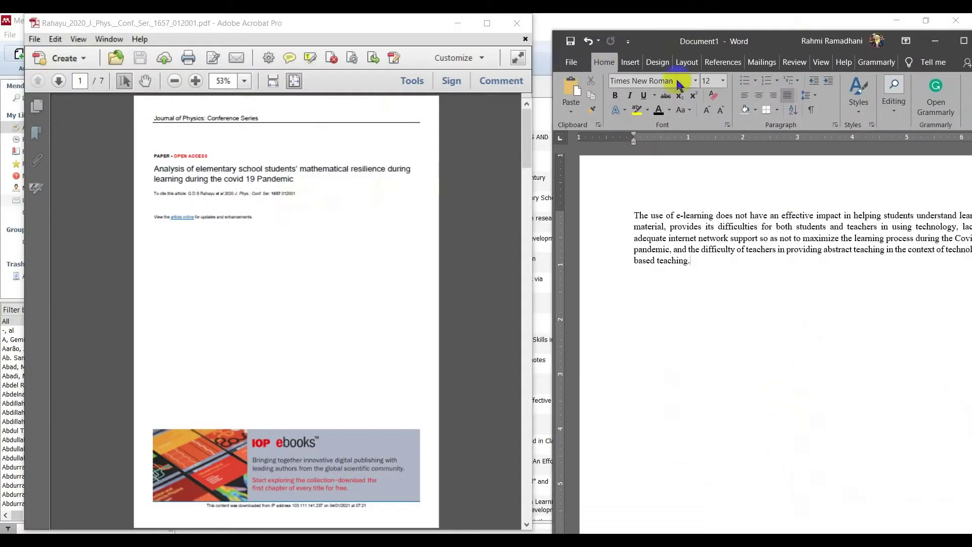
pyautogui.moveTo(752, 43); pyautogui.dragTo(746, 42)
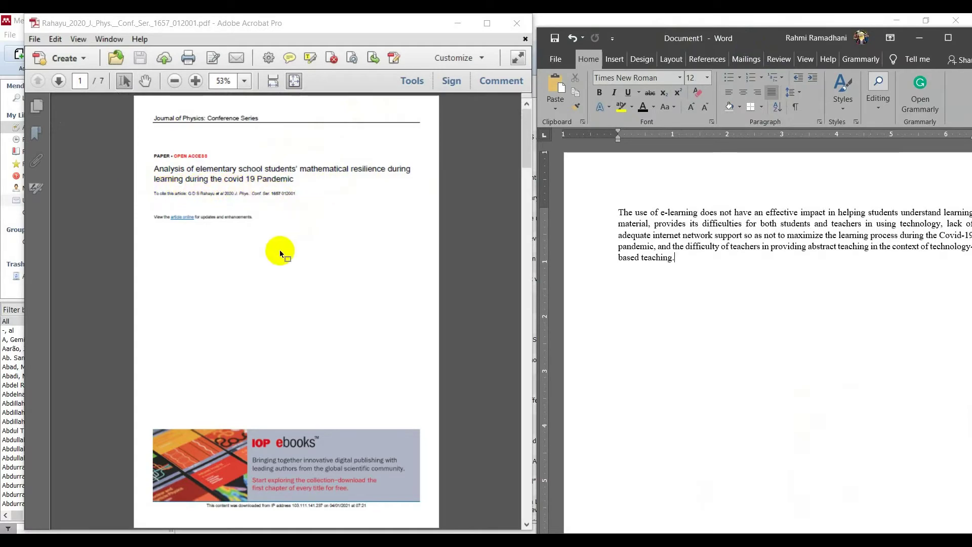
# Show page 2 of the paper at 100% zoom and highlight the author names below the title.
pyautogui.scroll(-3, 276, 248)
pyautogui.scroll(1, 271, 247)
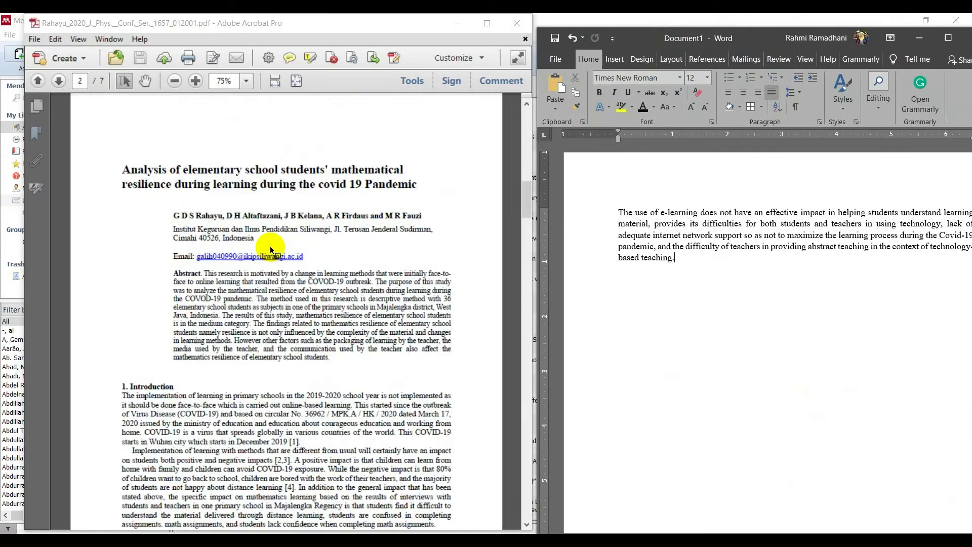
pyautogui.scroll(1, 271, 248)
pyautogui.moveTo(138, 204); pyautogui.dragTo(494, 202)
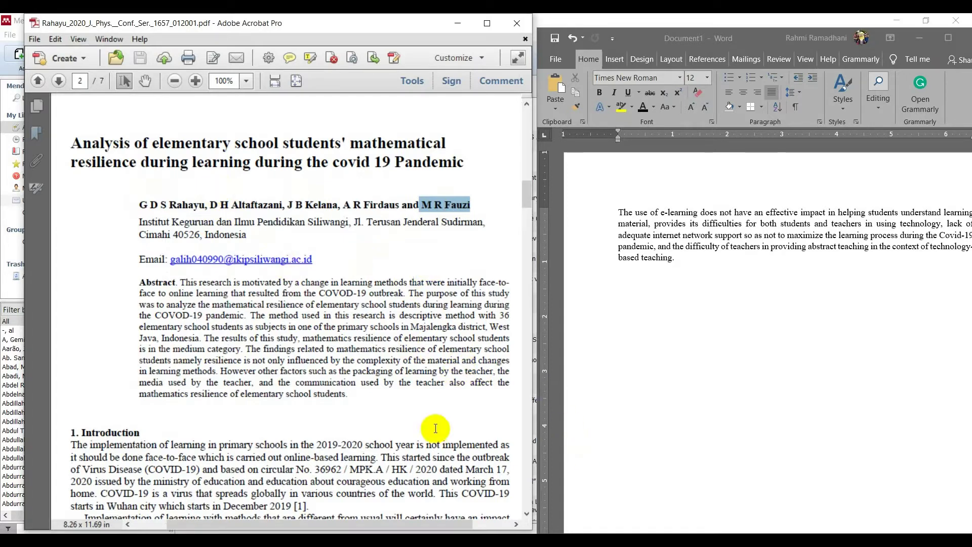
# Bring Mendeley Desktop forward, restore its window to a smaller size and place it beside the PDF.
pyautogui.hotkey('alt', 'Tab')
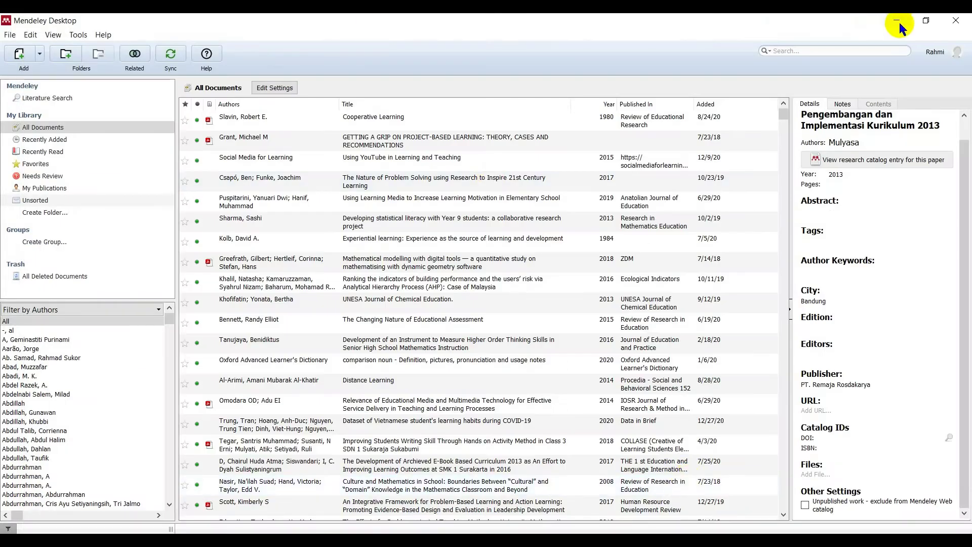
pyautogui.click(934, 21)
pyautogui.moveTo(321, 127); pyautogui.dragTo(778, 85)
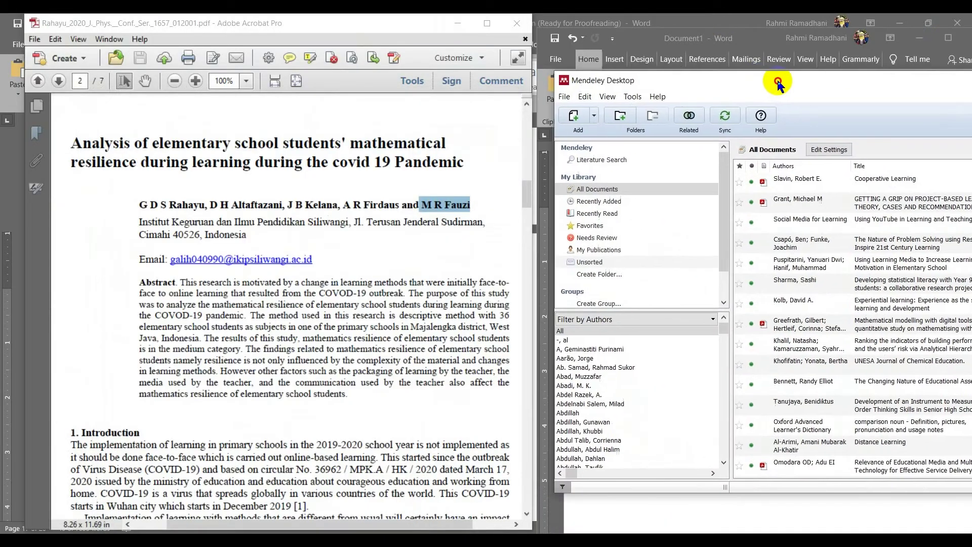
# Start a manual document entry in Mendeley, checking the paper's header in the PDF, and set its type to Conference Proceedings.
pyautogui.click(596, 119)
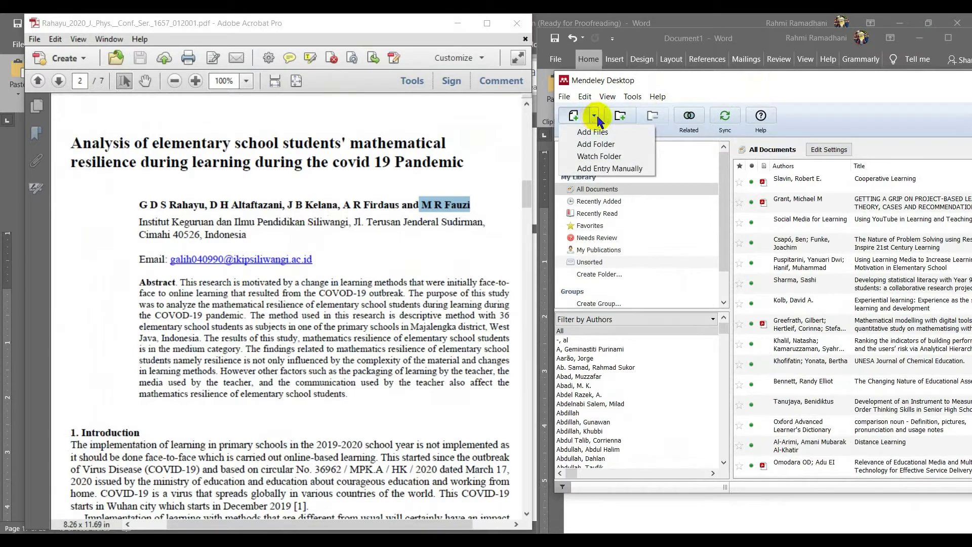
pyautogui.click(603, 170)
pyautogui.moveTo(831, 162); pyautogui.dragTo(654, 116)
pyautogui.click(686, 144)
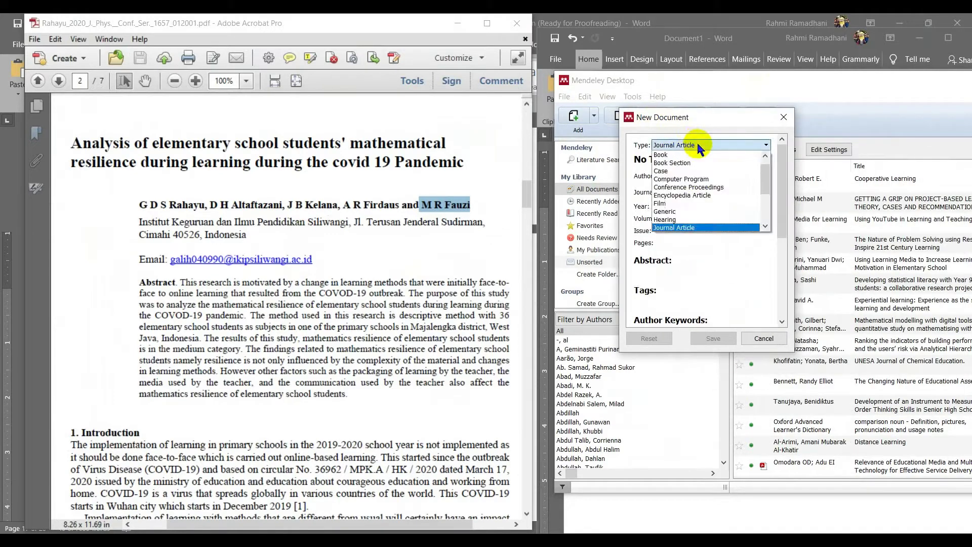
pyautogui.scroll(-3, 704, 193)
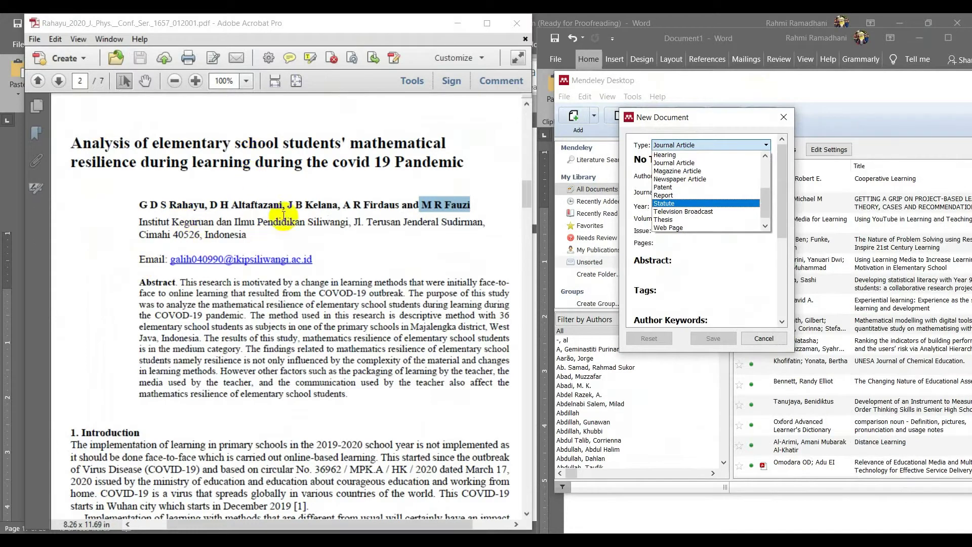
pyautogui.scroll(3, 286, 200)
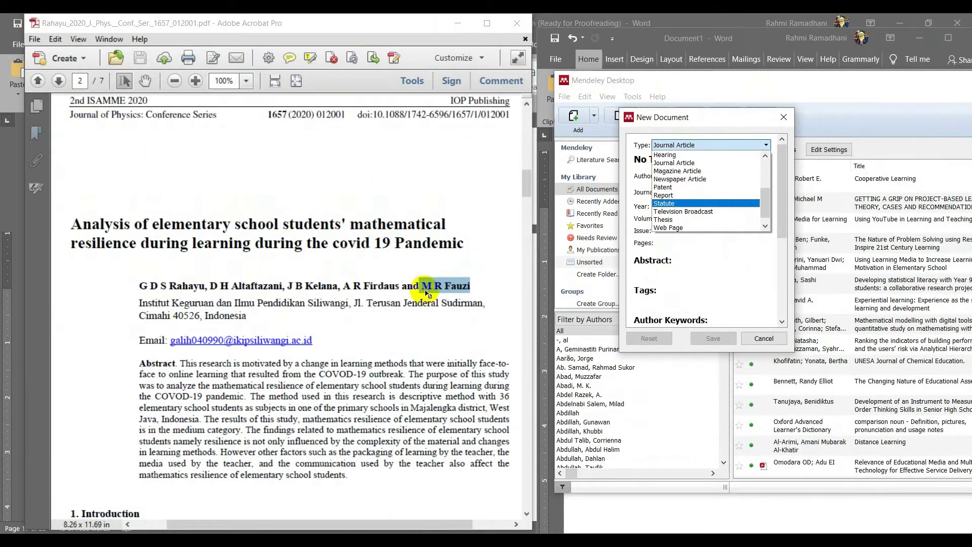
pyautogui.scroll(-1, 427, 293)
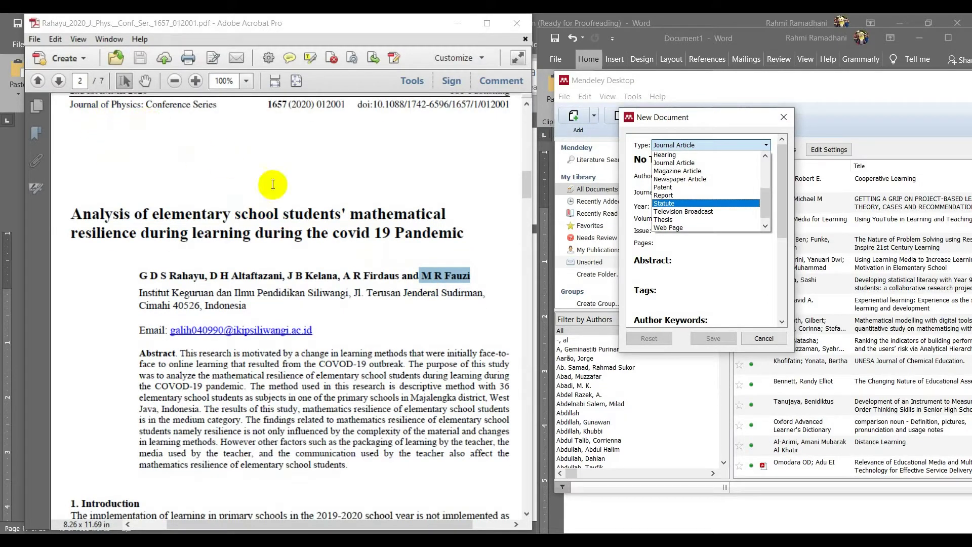
pyautogui.scroll(-1, 287, 196)
pyautogui.scroll(3, 691, 188)
pyautogui.click(681, 170)
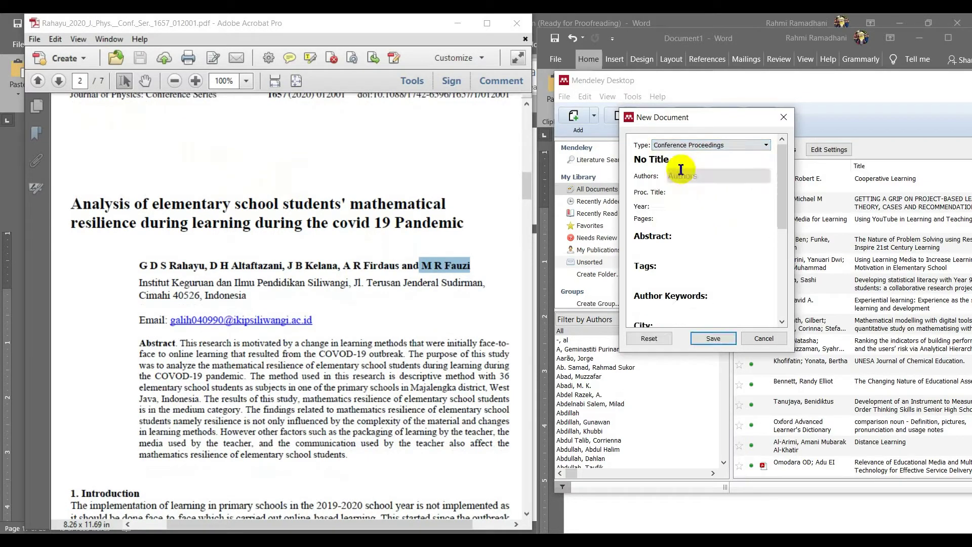
# Copy the title "Analysis of elementary school students' mathematical resilience during learning during the covid 19 Pandemic" from the PDF into the new entry.
pyautogui.moveTo(72, 202); pyautogui.dragTo(483, 242)
pyautogui.hotkey('ctrl', 'c')
pyautogui.click(652, 159)
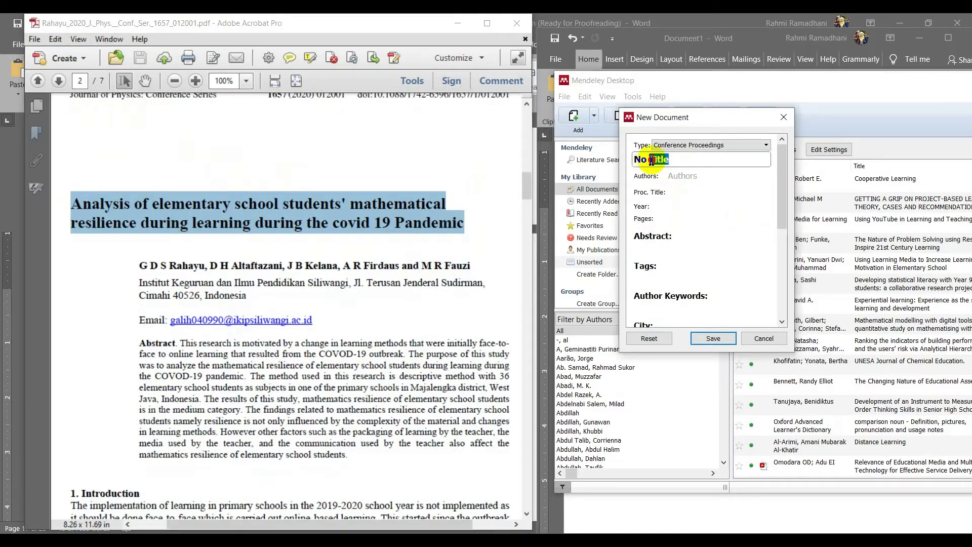
pyautogui.hotkey('ctrl', 'v')
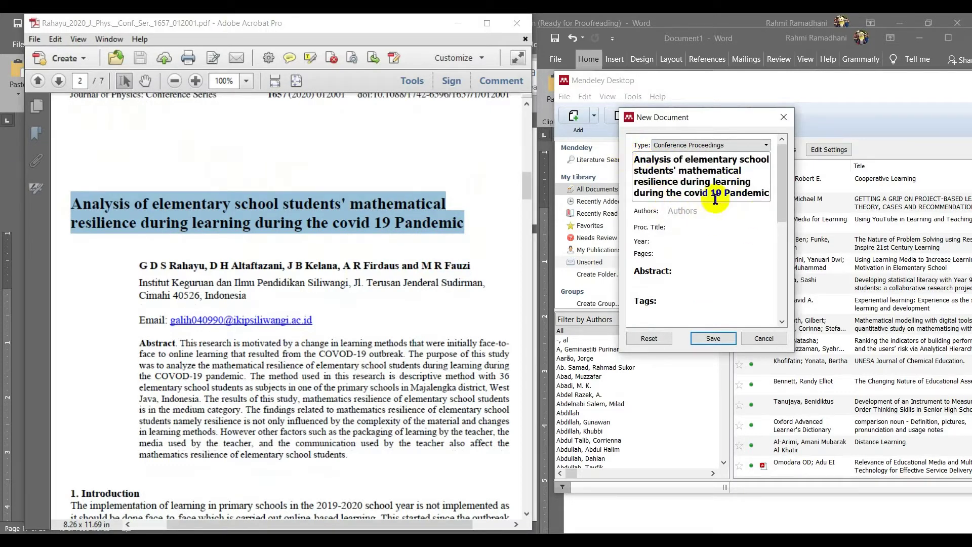
# Copy the first author's name from the PDF into the new entry's Authors field.
pyautogui.click(695, 213)
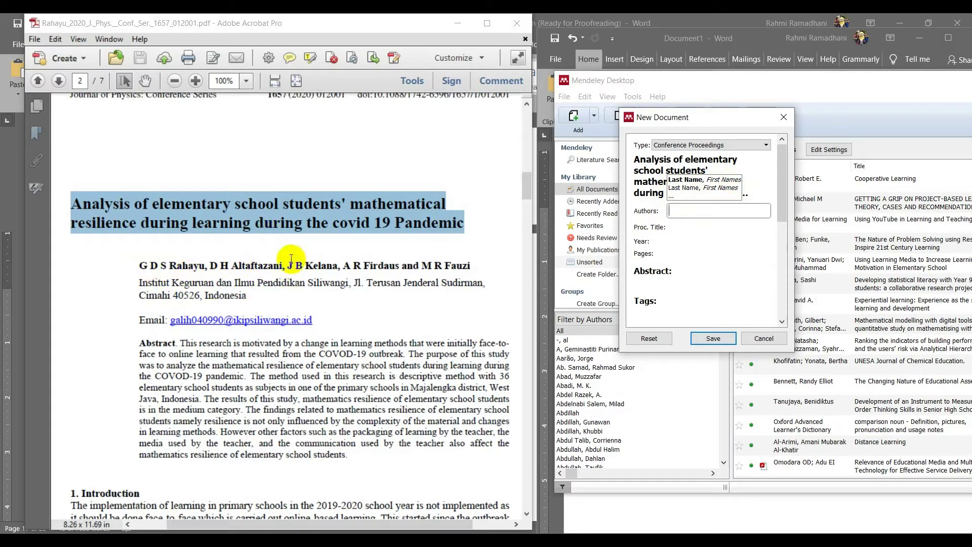
pyautogui.scroll(1, 292, 259)
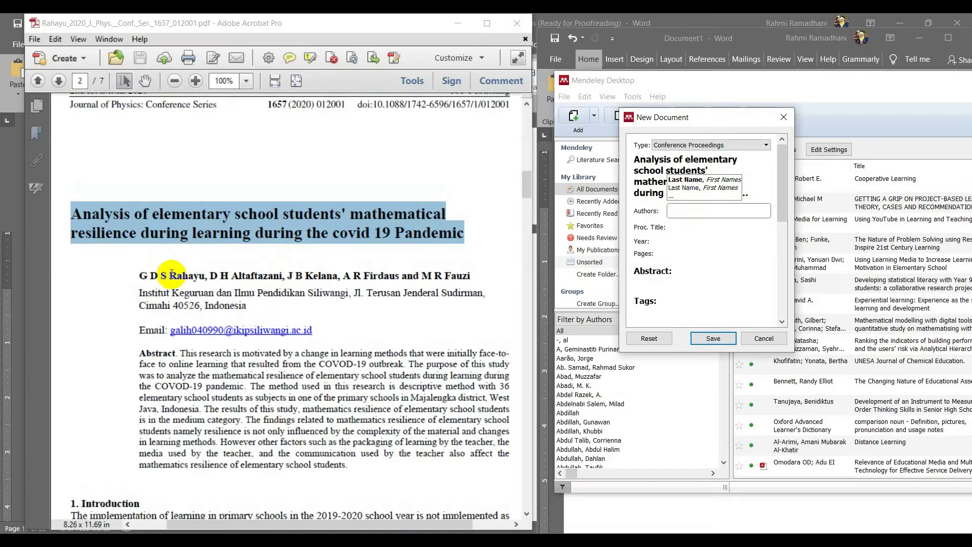
pyautogui.moveTo(140, 275); pyautogui.dragTo(205, 276)
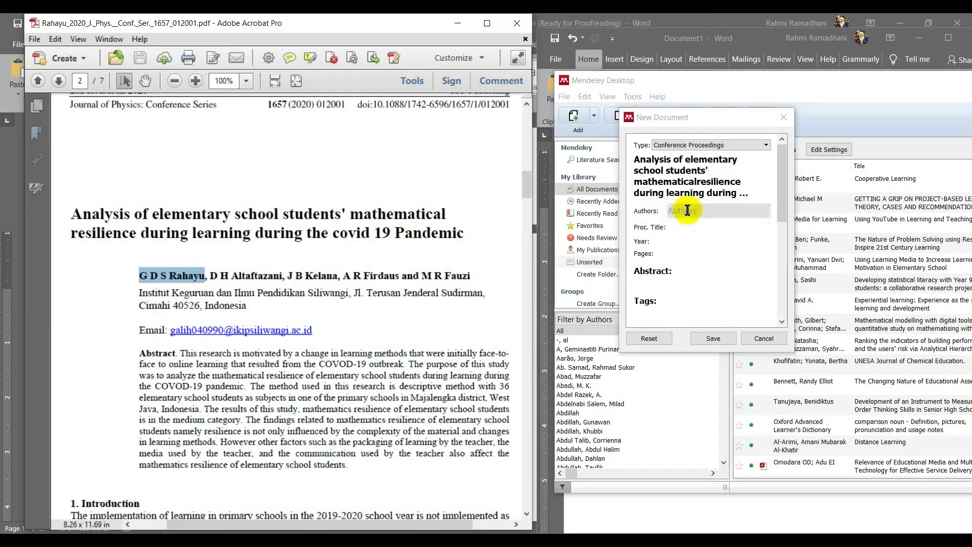
pyautogui.click(688, 211)
pyautogui.hotkey('ctrl', 'v')
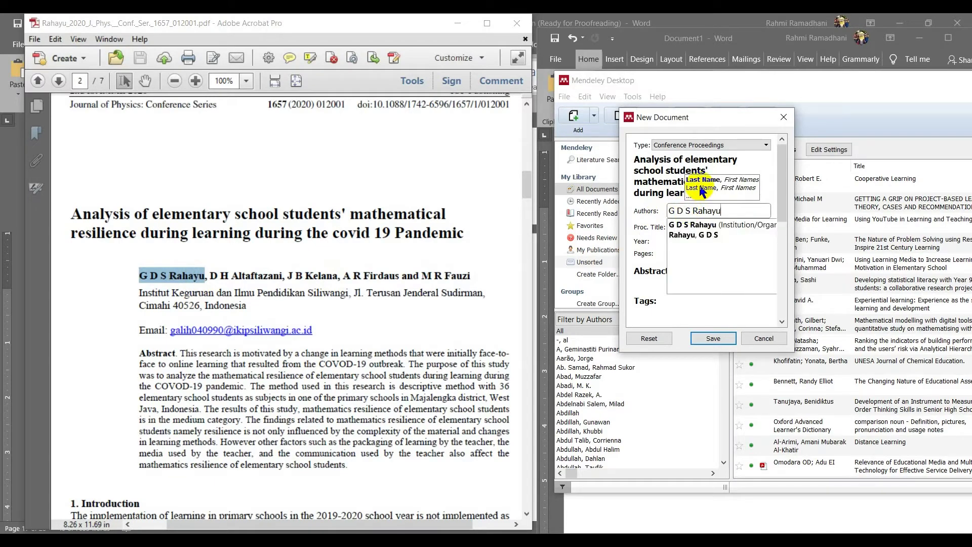
pyautogui.press('Return')
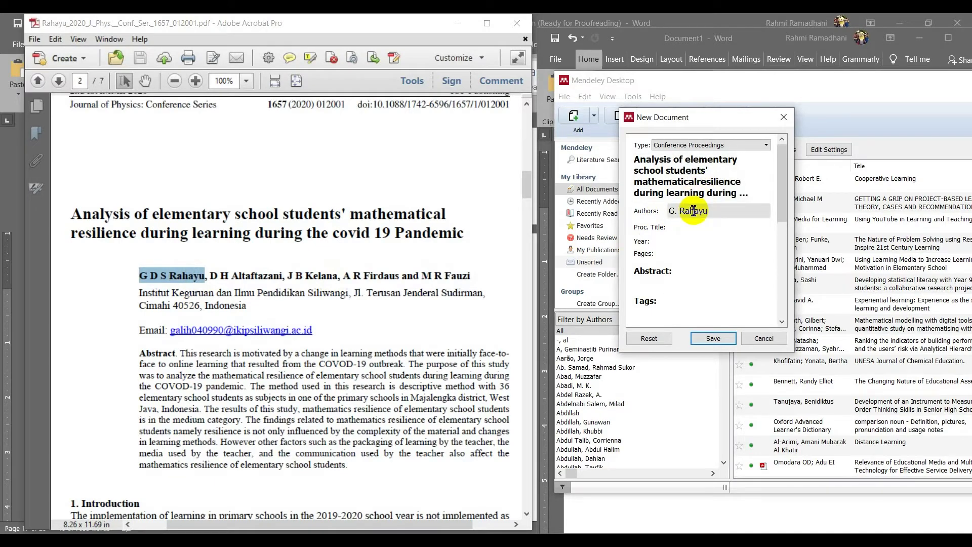
# Copy the second author's name from the PDF onto a new line in the entry's Authors field.
pyautogui.click(693, 210)
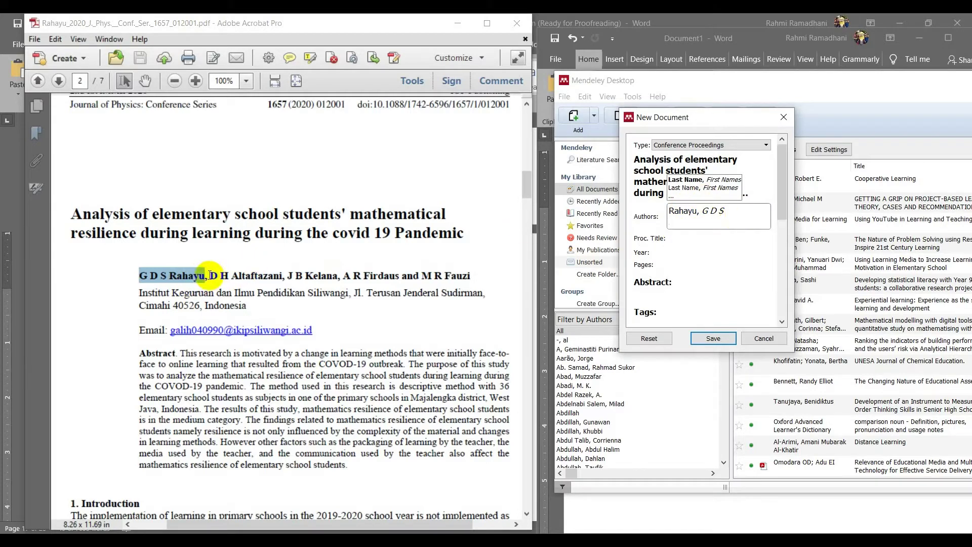
pyautogui.moveTo(212, 277); pyautogui.dragTo(249, 279)
pyautogui.click(698, 211)
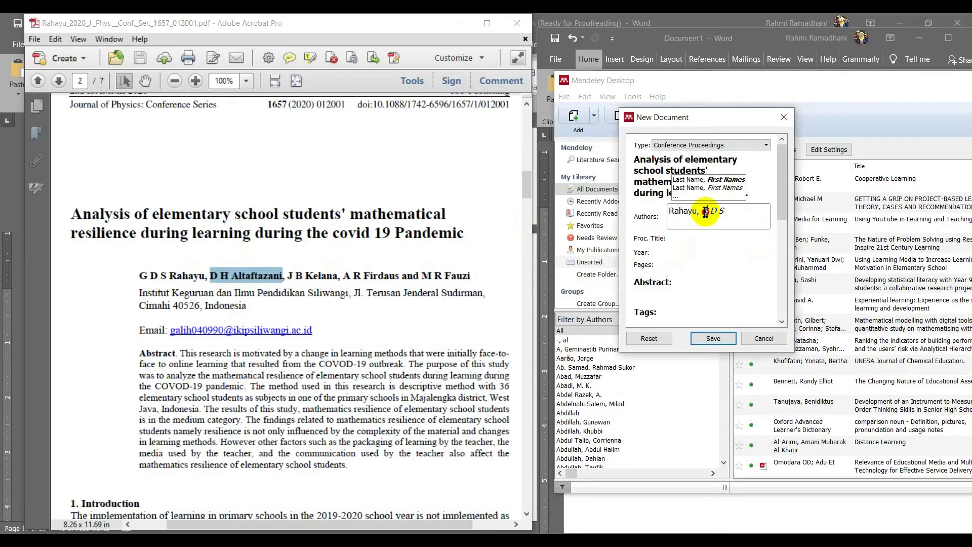
pyautogui.press('Return')
pyautogui.hotkey('ctrl', 'v')
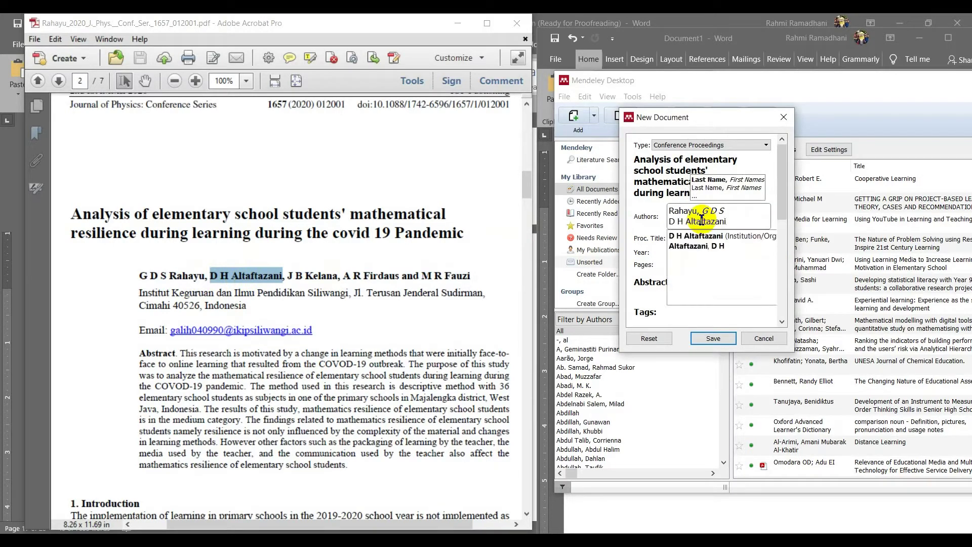
pyautogui.press('Return')
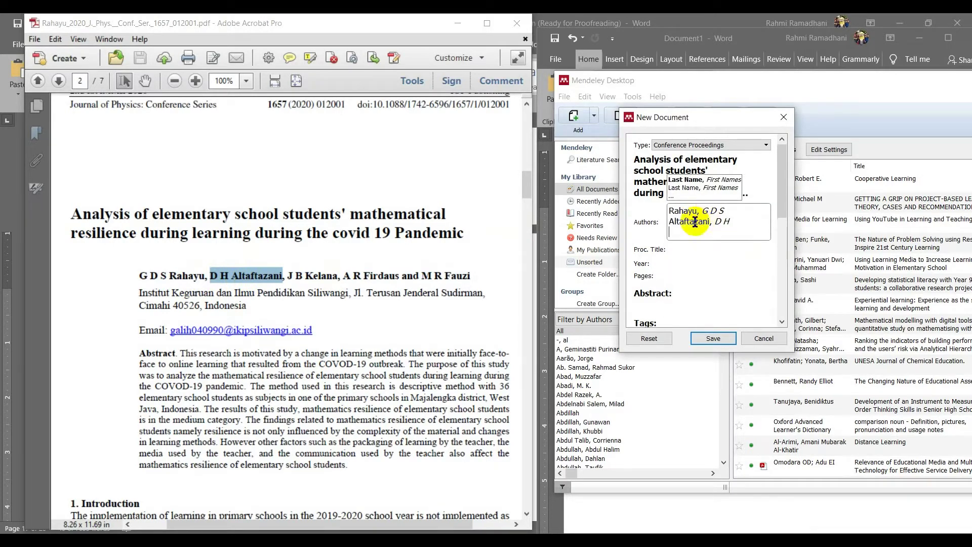
# Copy the third author's name from the PDF into the Authors field below the second author.
pyautogui.click(290, 275)
pyautogui.moveTo(290, 275); pyautogui.dragTo(338, 276)
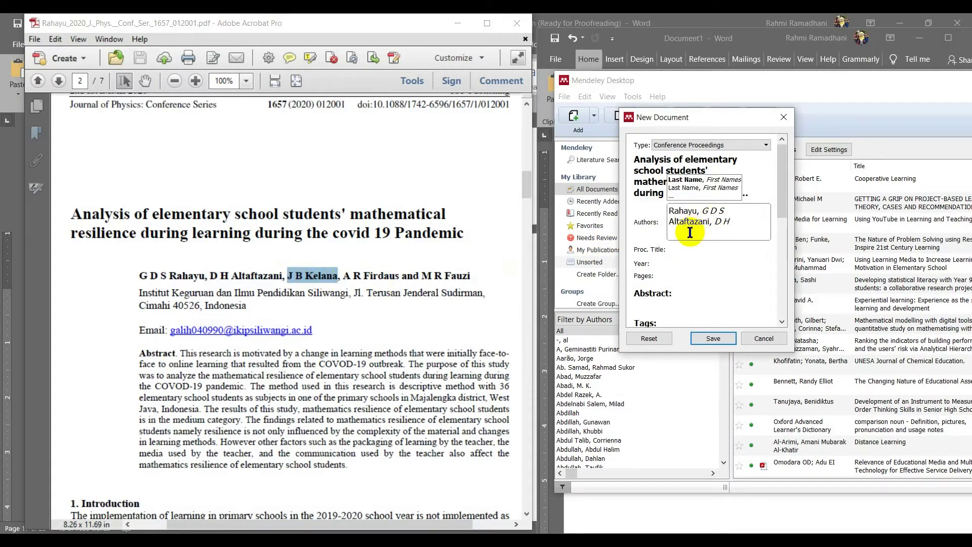
pyautogui.hotkey('ctrl', 'v')
pyautogui.press('Escape')
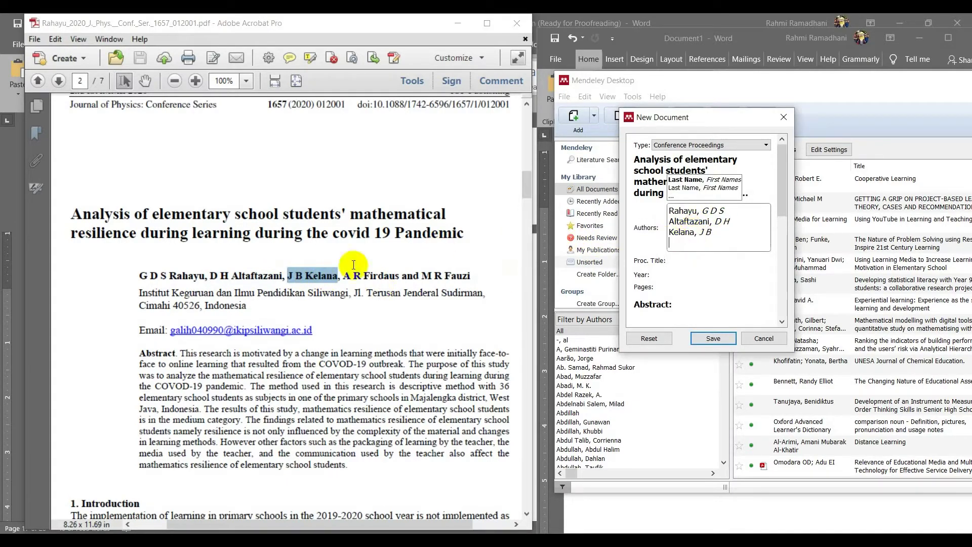
# Copy the fourth author's name from the PDF into the next line of the Authors field.
pyautogui.moveTo(343, 276); pyautogui.dragTo(399, 275)
pyautogui.click(705, 223)
pyautogui.click(703, 242)
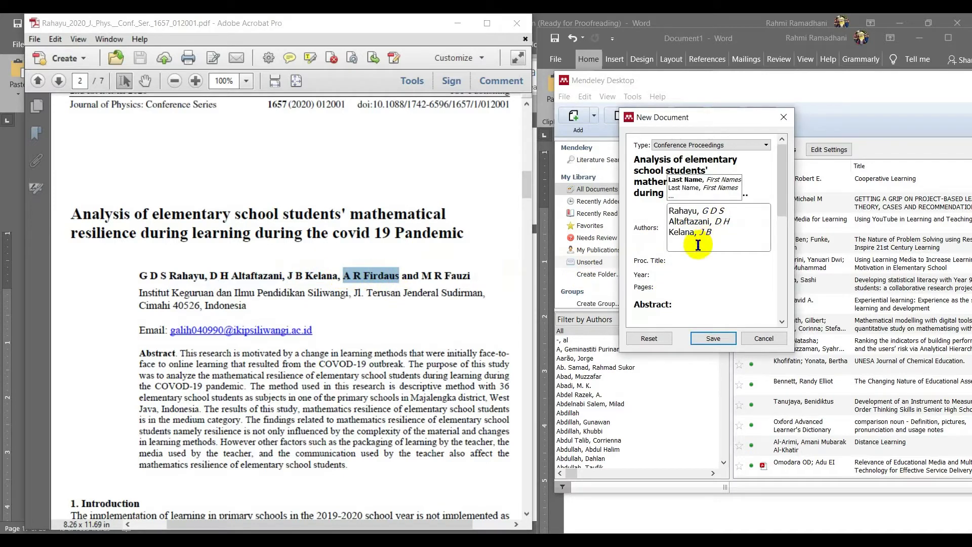
pyautogui.hotkey('ctrl', 'v')
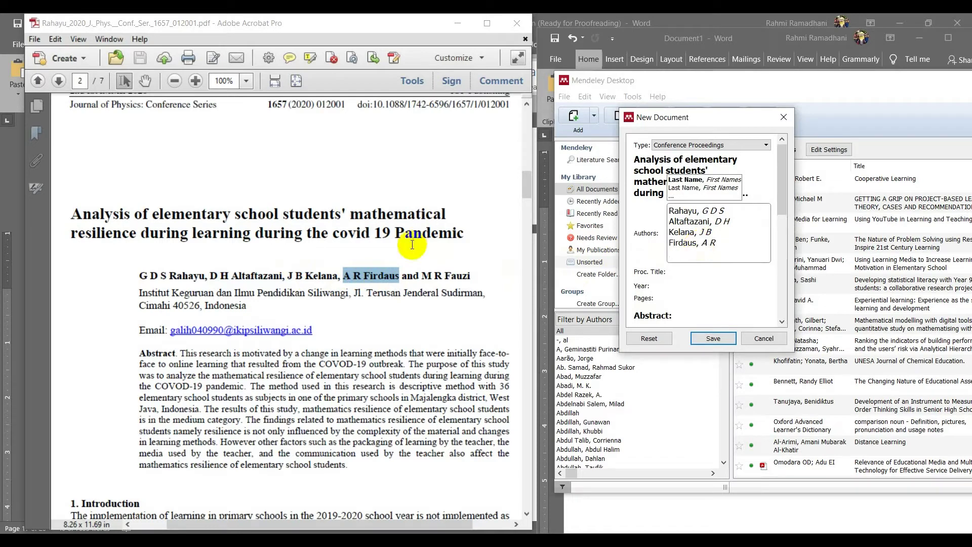
# Add the fifth and last author's name from the PDF to the Authors field and check the complete author list.
pyautogui.moveTo(422, 275); pyautogui.dragTo(466, 279)
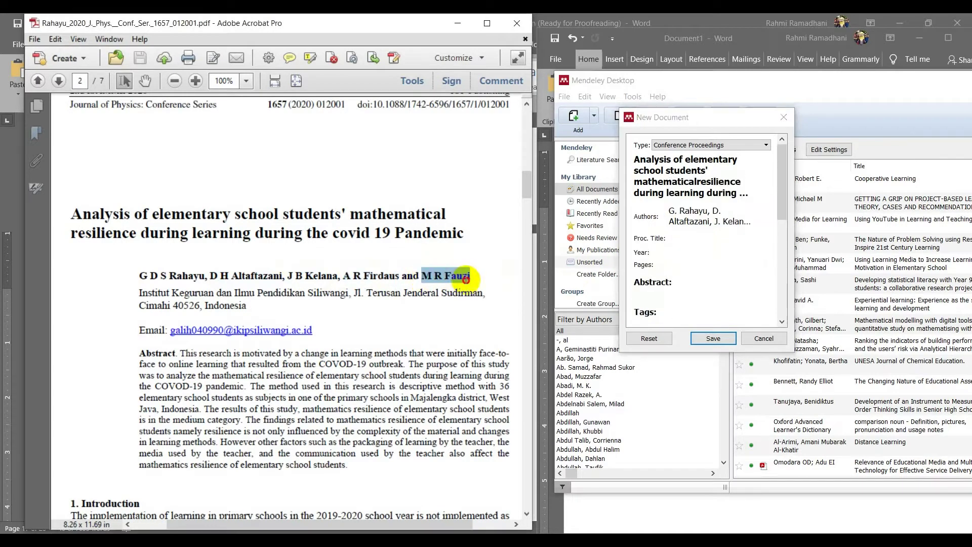
pyautogui.click(702, 218)
pyautogui.hotkey('ctrl', 'v')
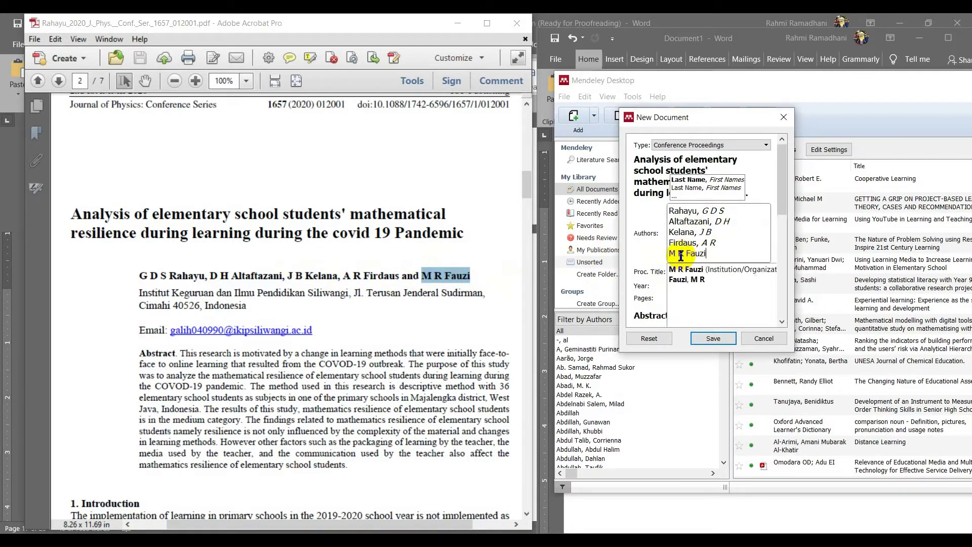
pyautogui.click(654, 242)
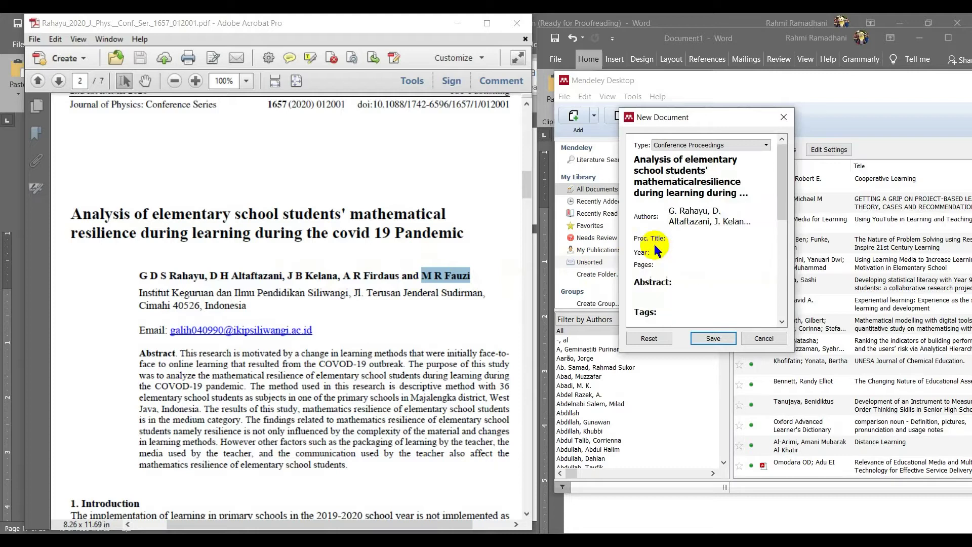
pyautogui.click(699, 209)
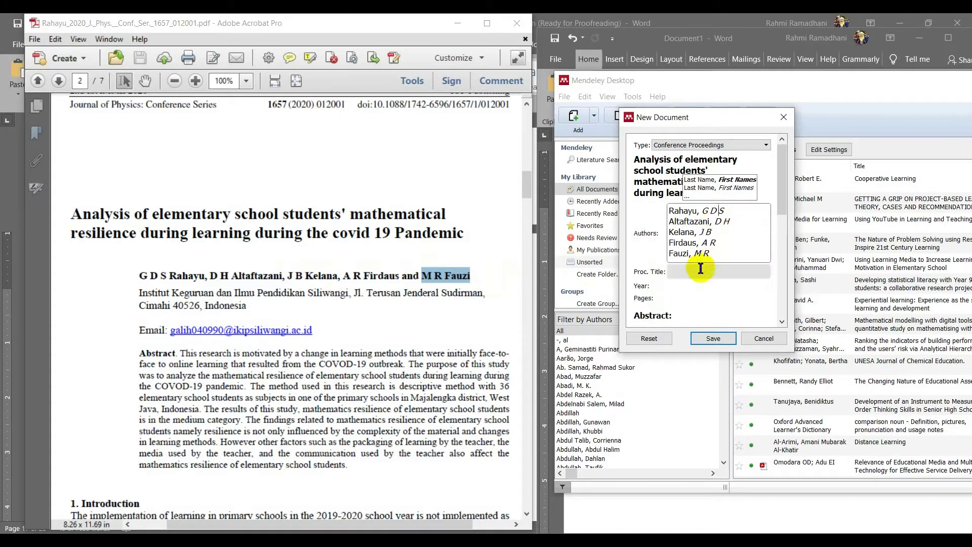
pyautogui.click(637, 246)
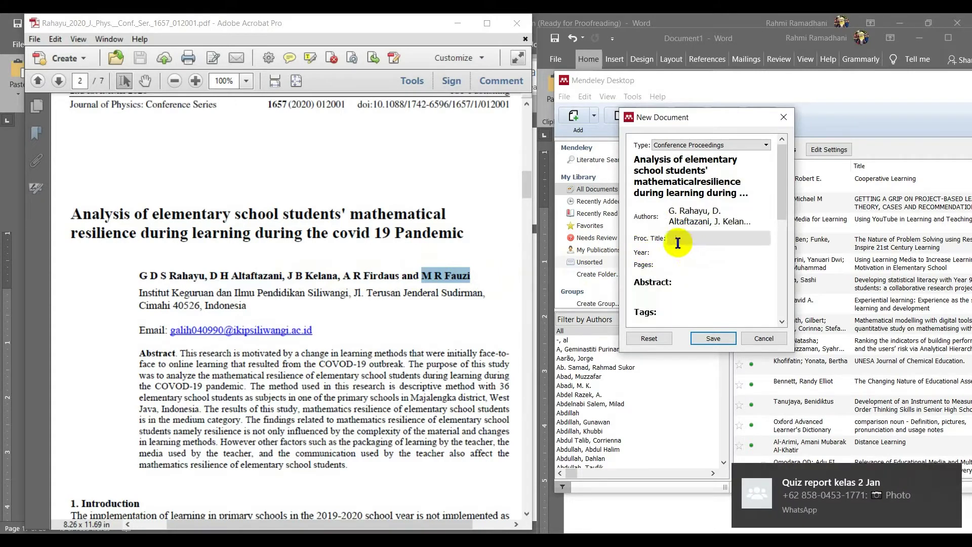
# Copy "Journal of Physics: Conference Series" from the PDF header into the proceedings title and append the volume number 1657.
pyautogui.scroll(1, 259, 253)
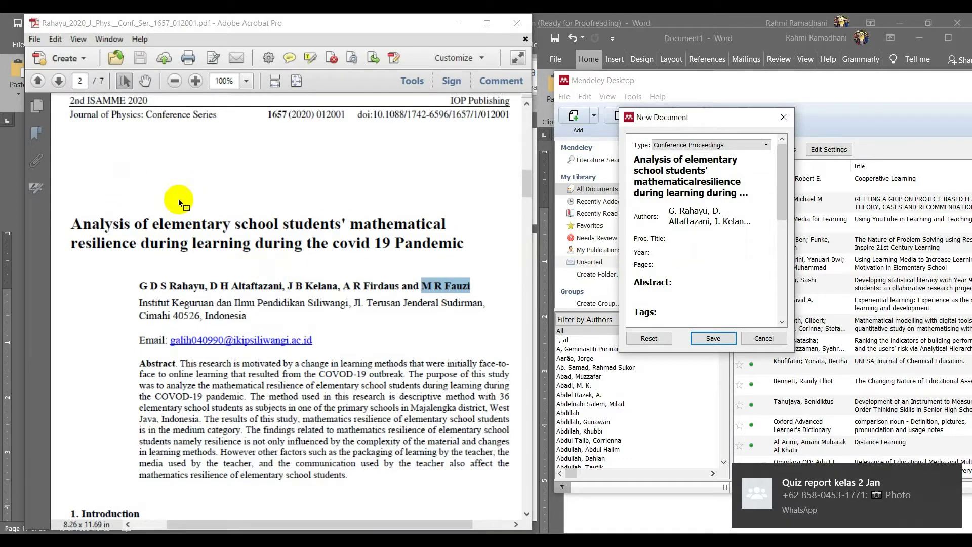
pyautogui.moveTo(69, 115); pyautogui.dragTo(203, 125)
pyautogui.hotkey('ctrl', 'c')
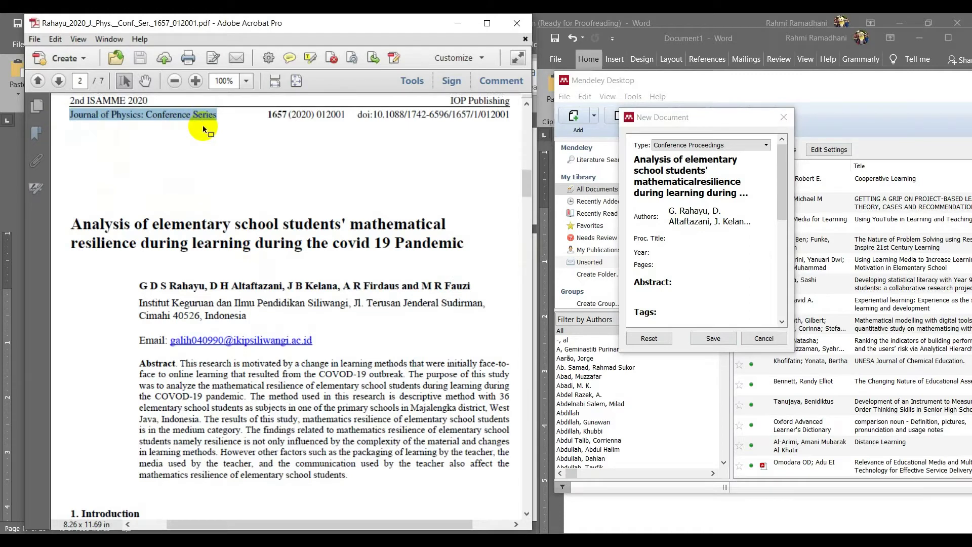
pyautogui.click(707, 238)
pyautogui.hotkey('ctrl', 'v')
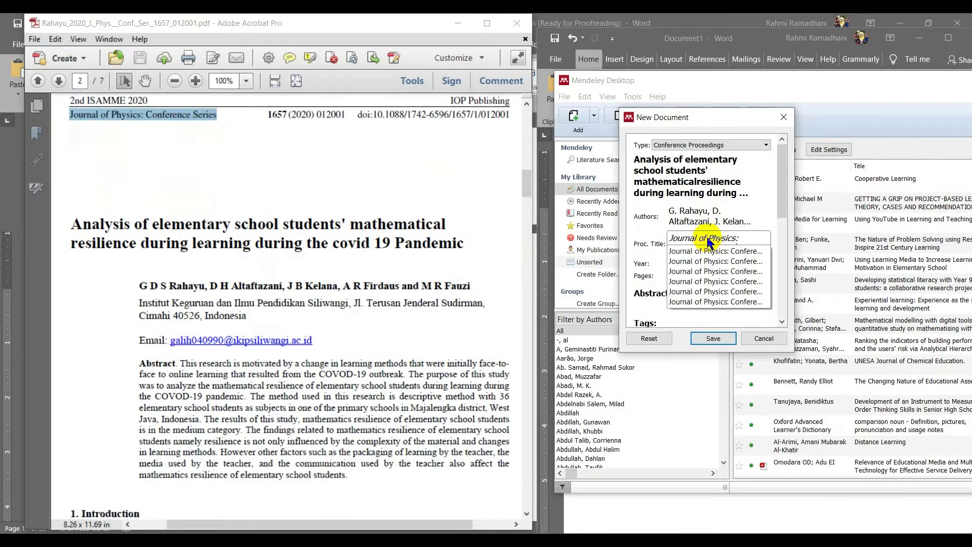
pyautogui.click(738, 240)
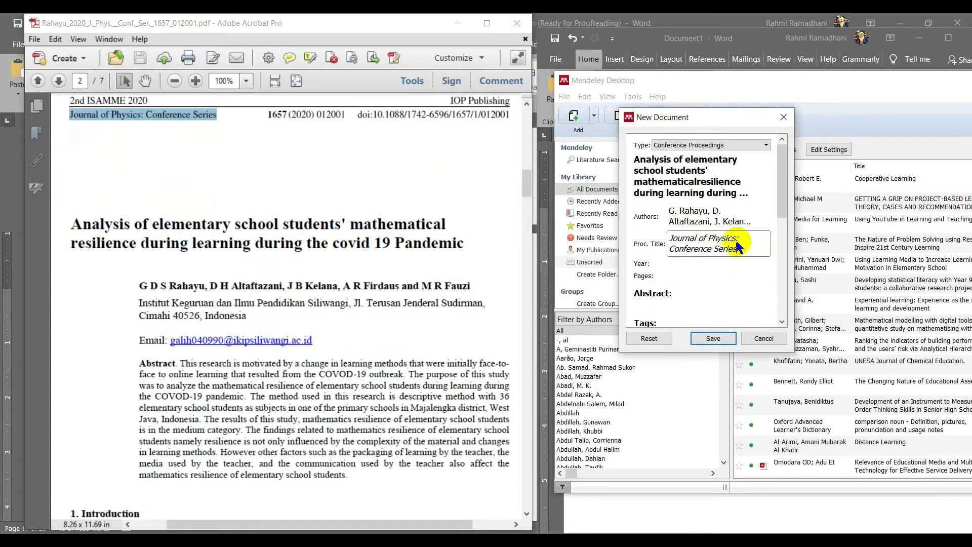
pyautogui.write('16')
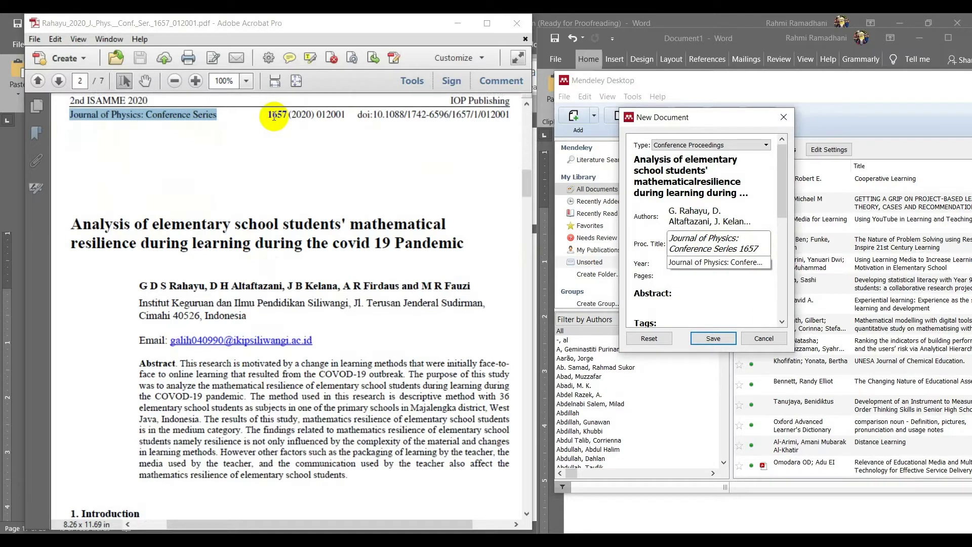
pyautogui.write('57')
# Set the entry's year to 2020 and its pages to 012001, taken from the PDF header.
pyautogui.click(678, 260)
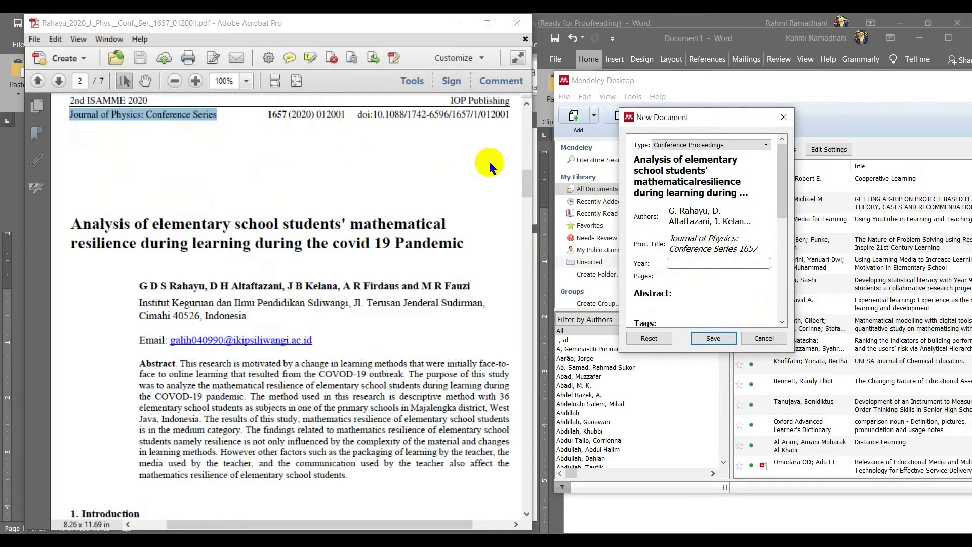
pyautogui.write('2020')
pyautogui.press('Tab')
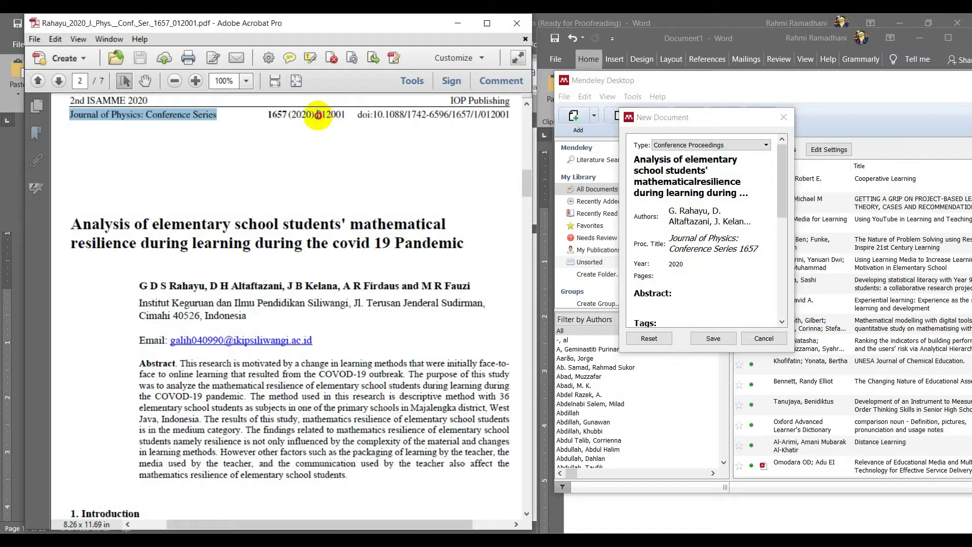
pyautogui.doubleClick(324, 115)
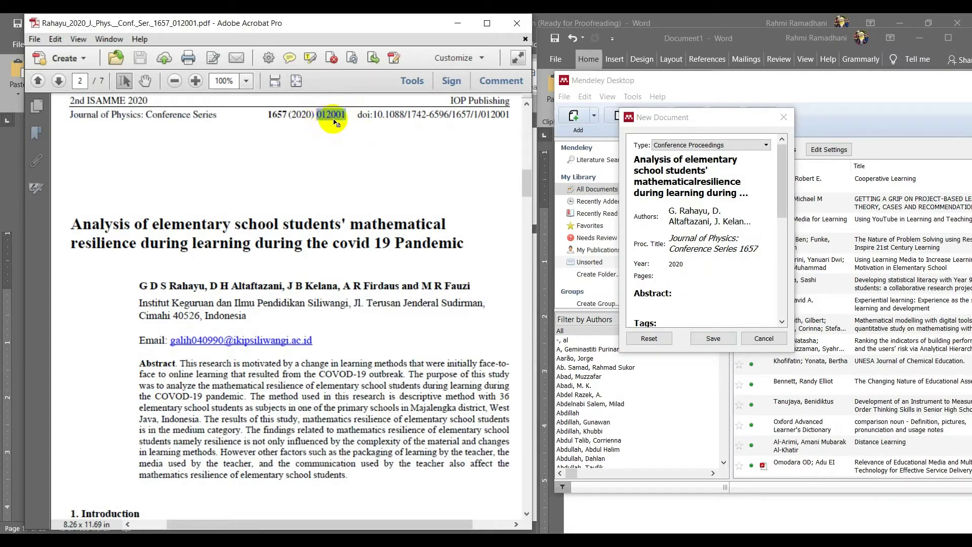
pyautogui.click(681, 275)
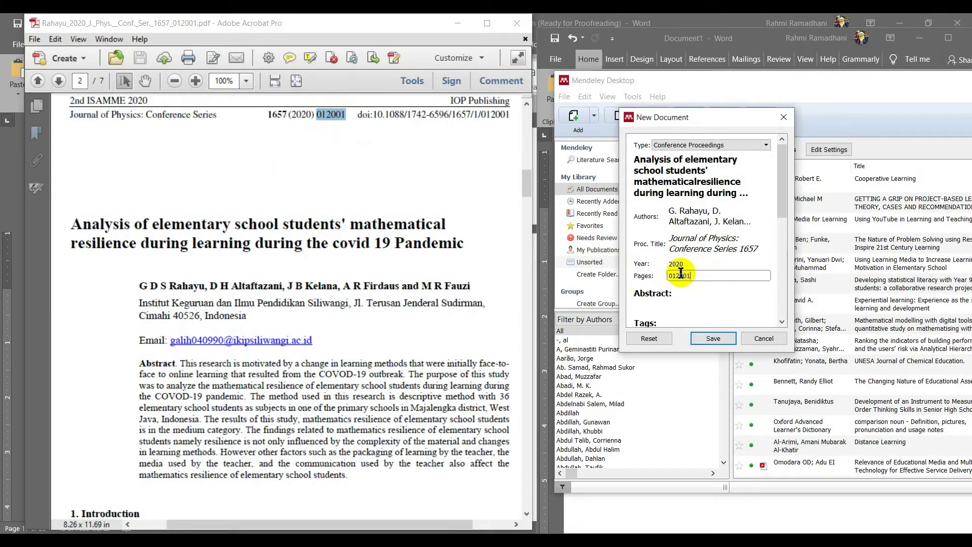
# Look through the new entry's remaining fields, from Abstract down to the catalog IDs and files, to see what still needs filling in.
pyautogui.scroll(-1, 704, 254)
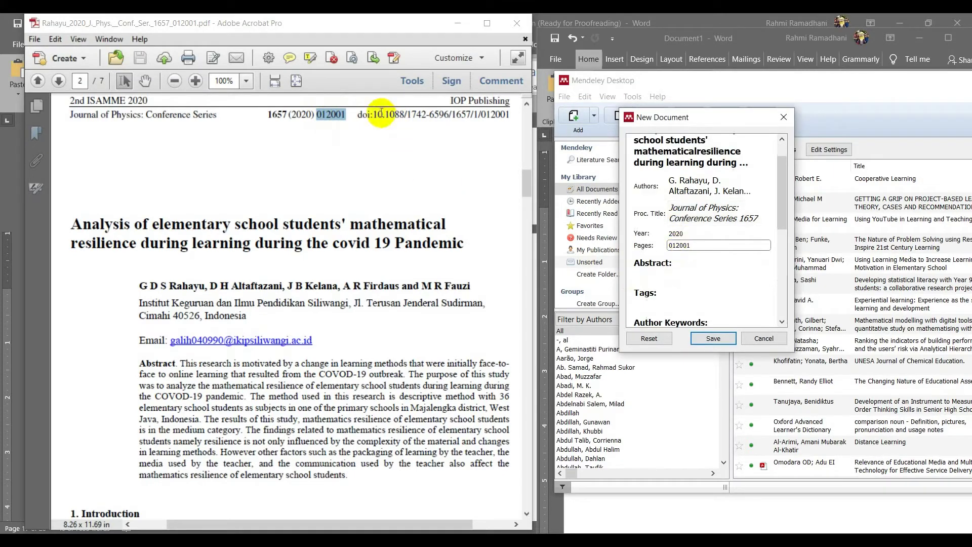
pyautogui.scroll(-6, 719, 266)
pyautogui.scroll(6, 719, 266)
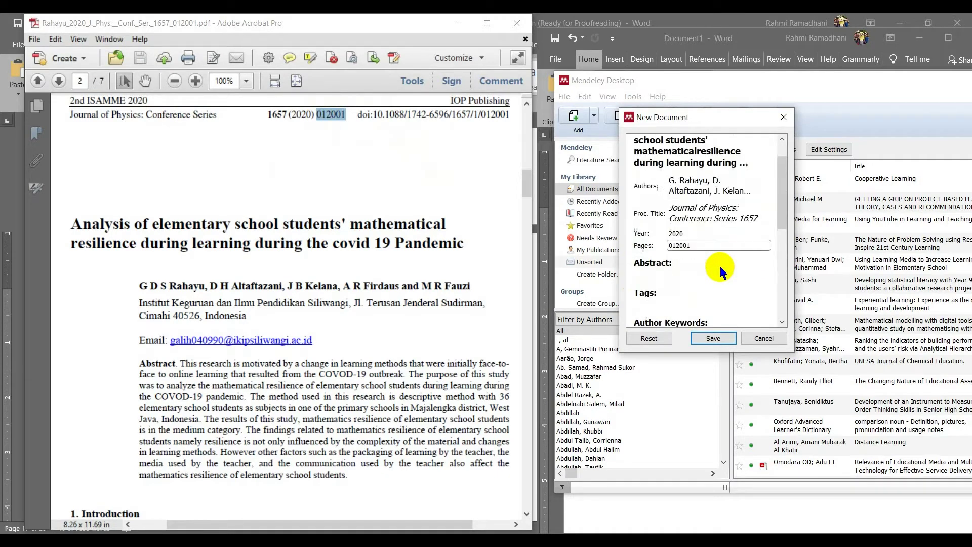
pyautogui.scroll(-2, 699, 220)
pyautogui.scroll(-1, 681, 266)
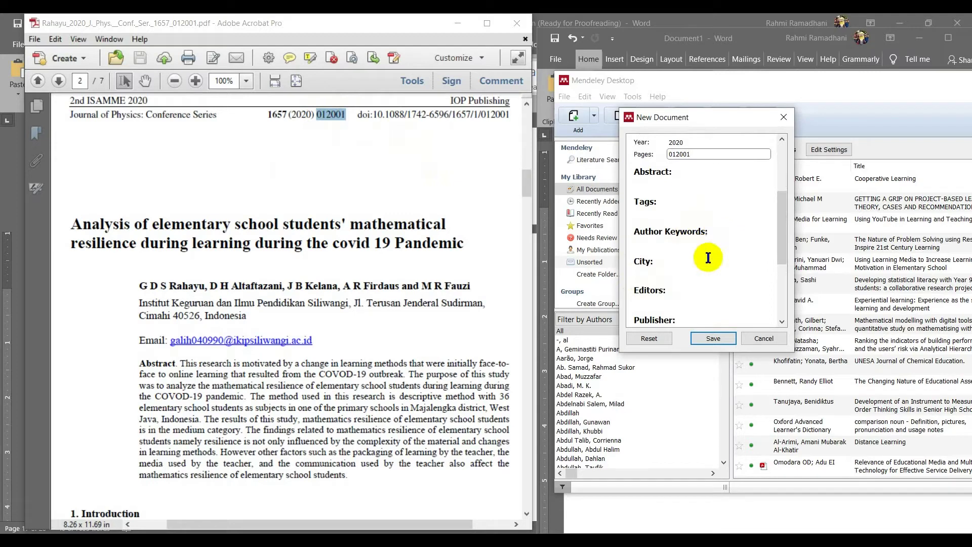
pyautogui.scroll(-1, 660, 275)
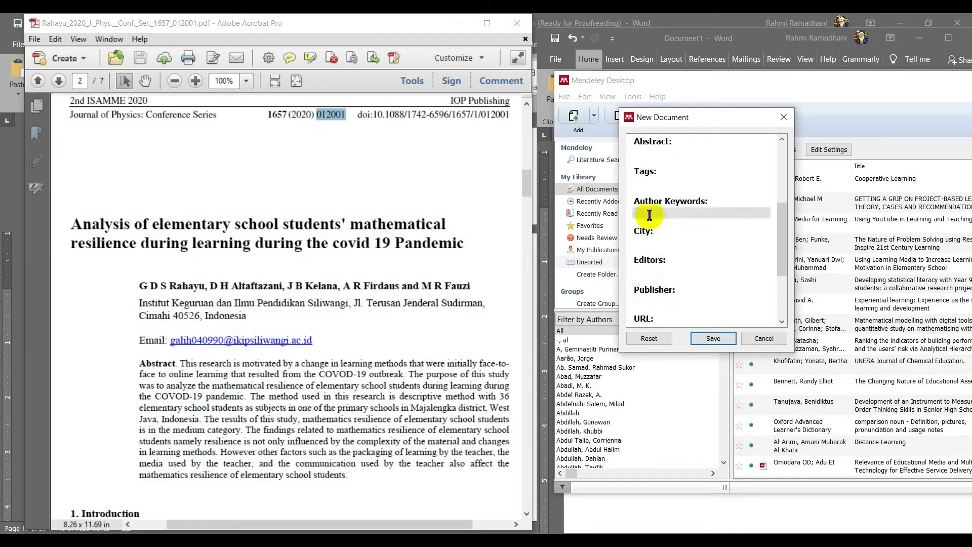
pyautogui.scroll(-1, 679, 284)
pyautogui.scroll(-2, 665, 288)
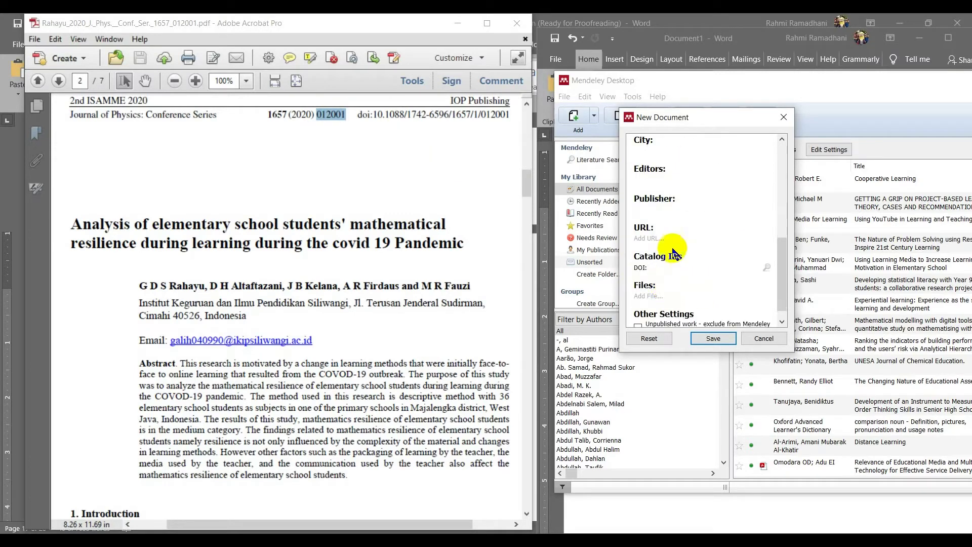
pyautogui.scroll(5, 675, 253)
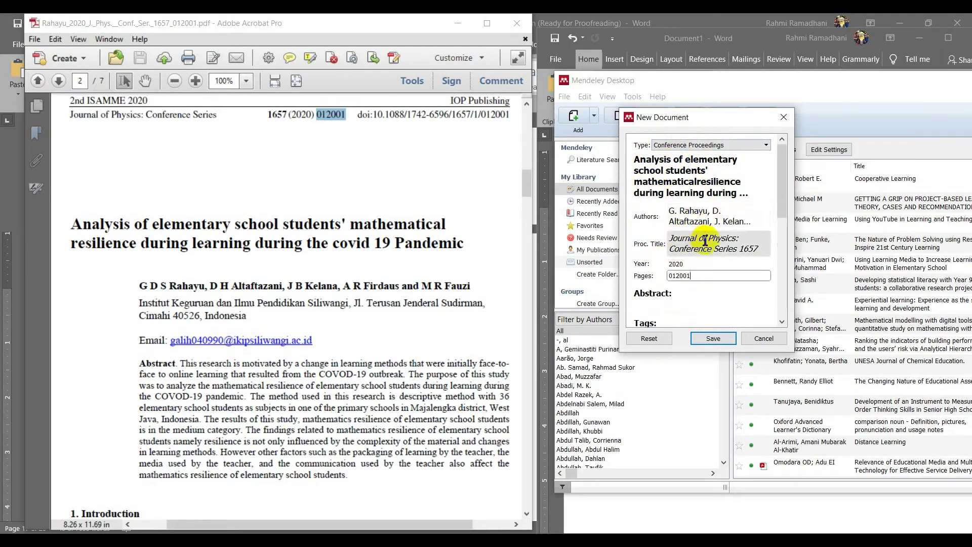
# Copy the DOI 10.1088/1742-6596/1657/1/012001 from the PDF header into the entry's DOI field.
pyautogui.scroll(-10, 689, 273)
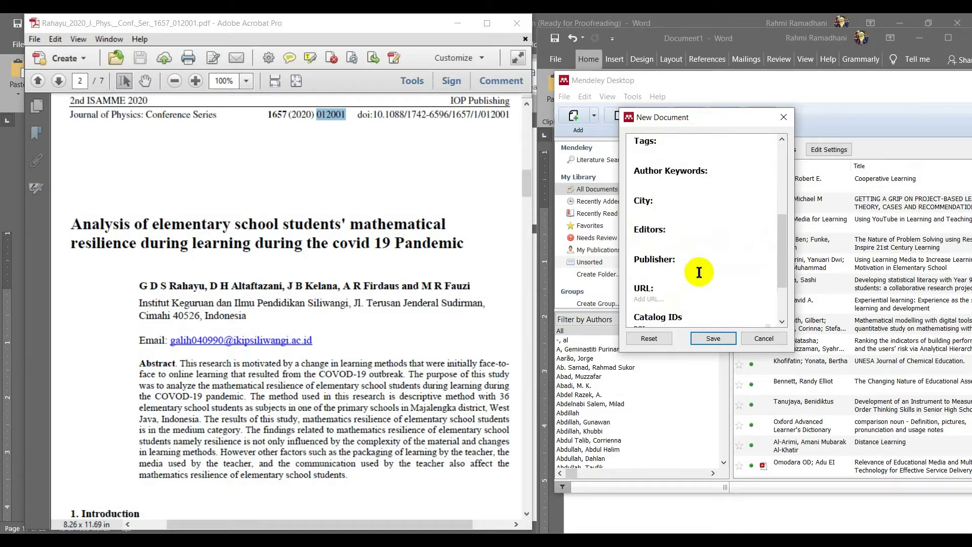
pyautogui.click(664, 252)
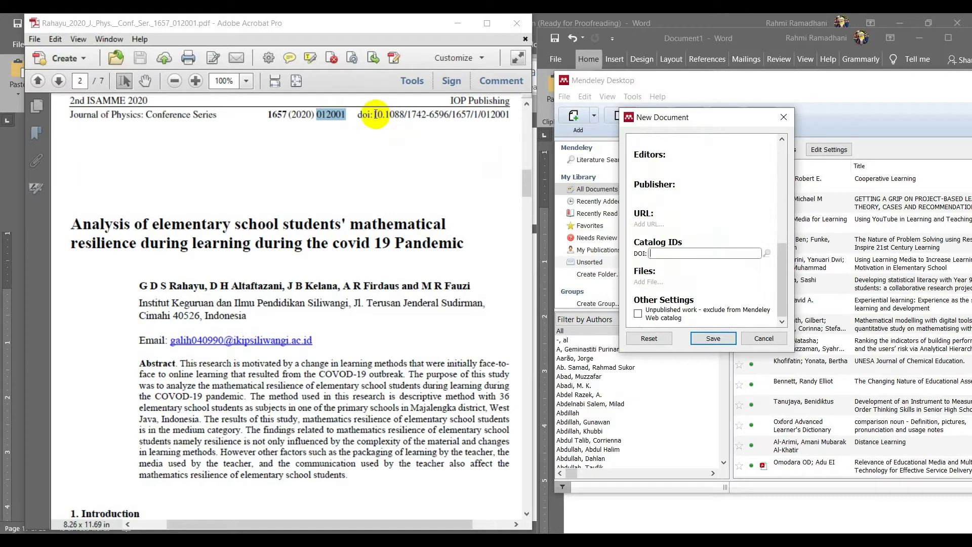
pyautogui.moveTo(374, 115); pyautogui.dragTo(510, 108)
pyautogui.hotkey('ctrl', 'c')
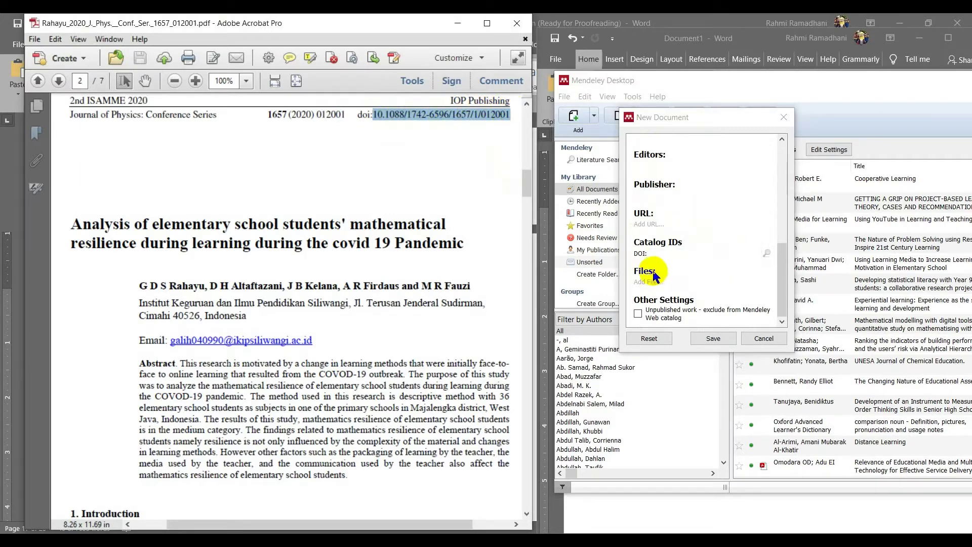
pyautogui.click(662, 254)
pyautogui.hotkey('ctrl', 'v')
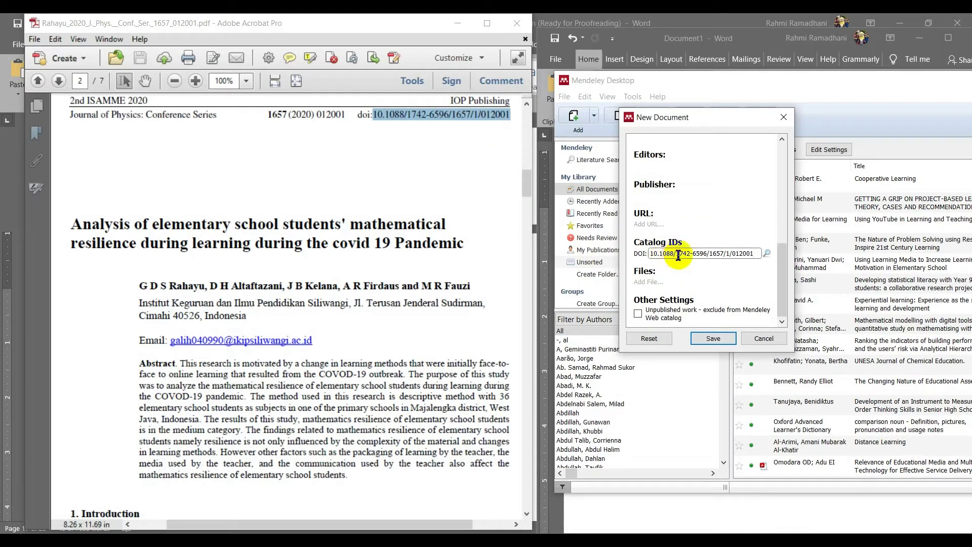
# Fill in the entry's publisher as "IOP Publishing", taken from the PDF header.
pyautogui.scroll(3, 694, 262)
pyautogui.click(673, 286)
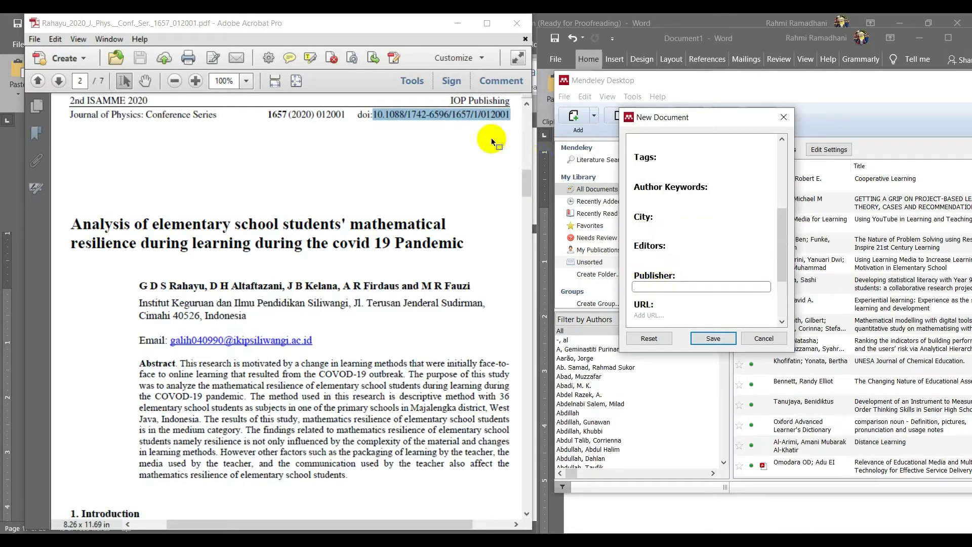
pyautogui.moveTo(449, 100); pyautogui.dragTo(510, 100)
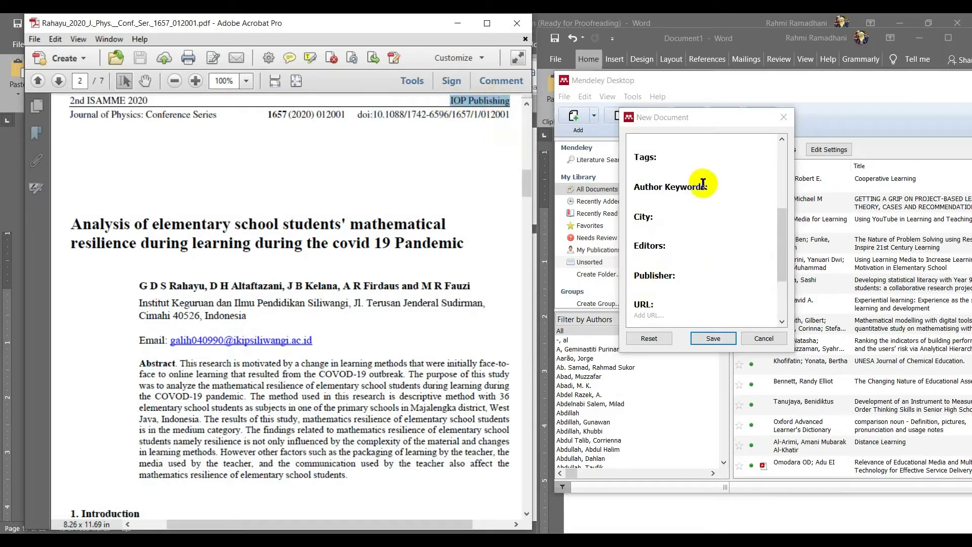
pyautogui.click(669, 286)
pyautogui.write('IOP Publishing')
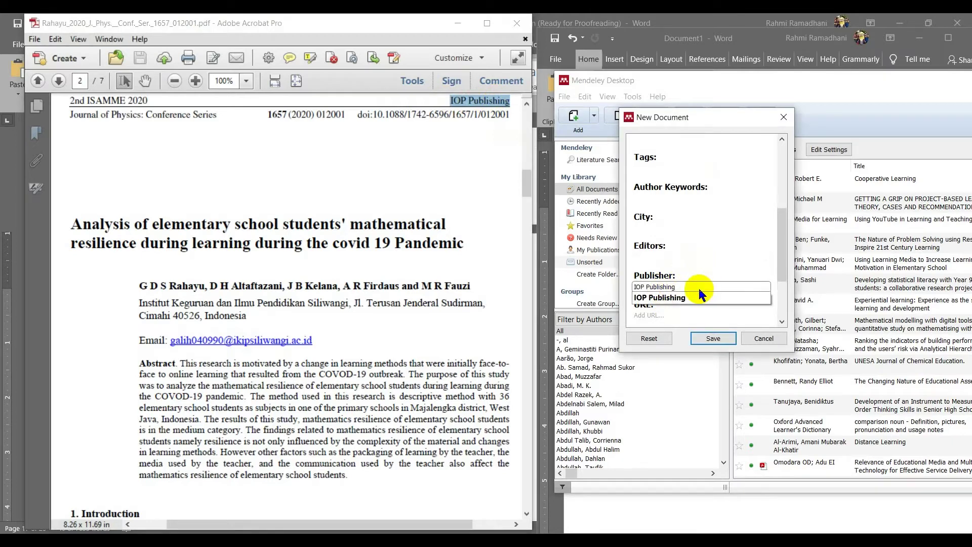
# Confirm "IOP Publishing" as the publisher and correct the spacing in the entry's title so it reads "mathematical resilience".
pyautogui.click(700, 297)
pyautogui.scroll(5, 706, 261)
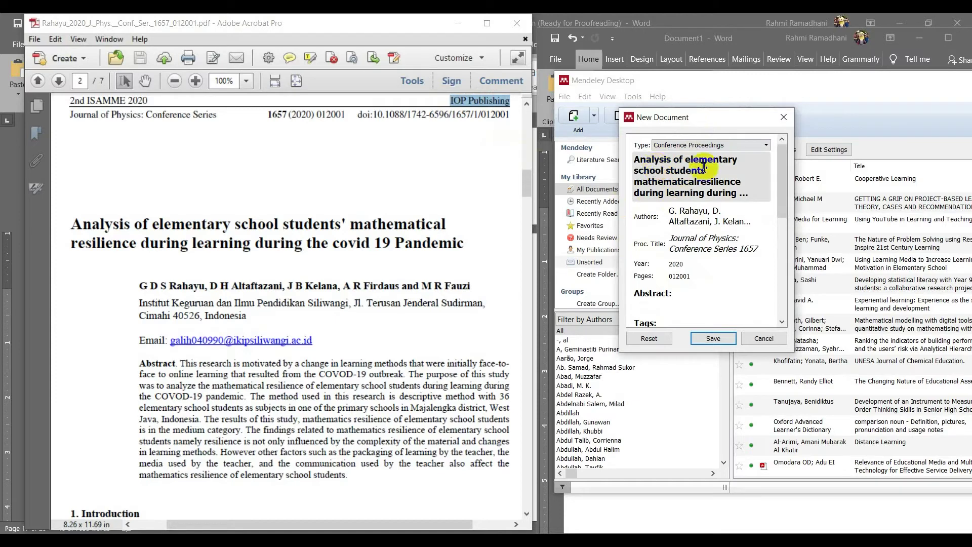
pyautogui.click(699, 181)
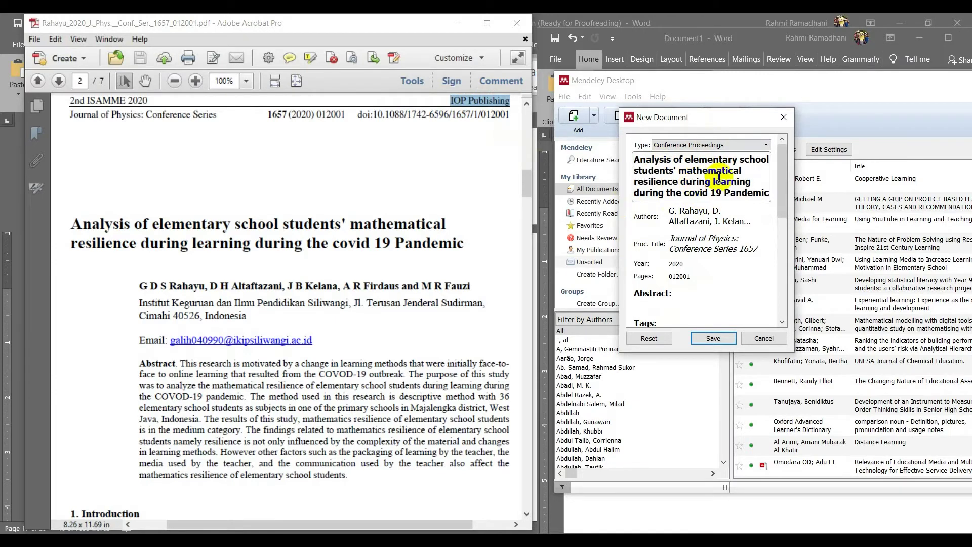
pyautogui.press('BackSpace')
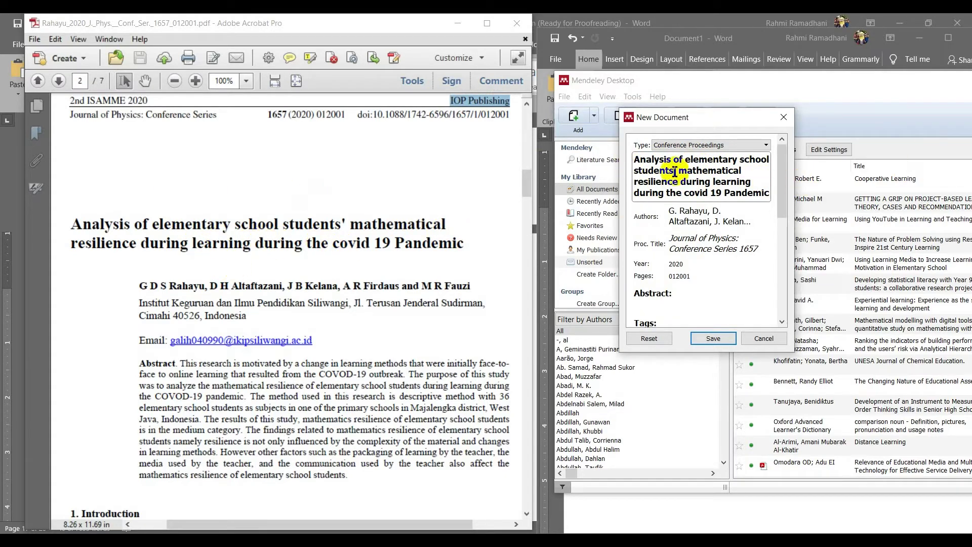
# Check the new entry's authors, proceedings title, publisher and DOI, and save it to the Mendeley library.
pyautogui.moveTo(711, 222); pyautogui.dragTo(682, 215)
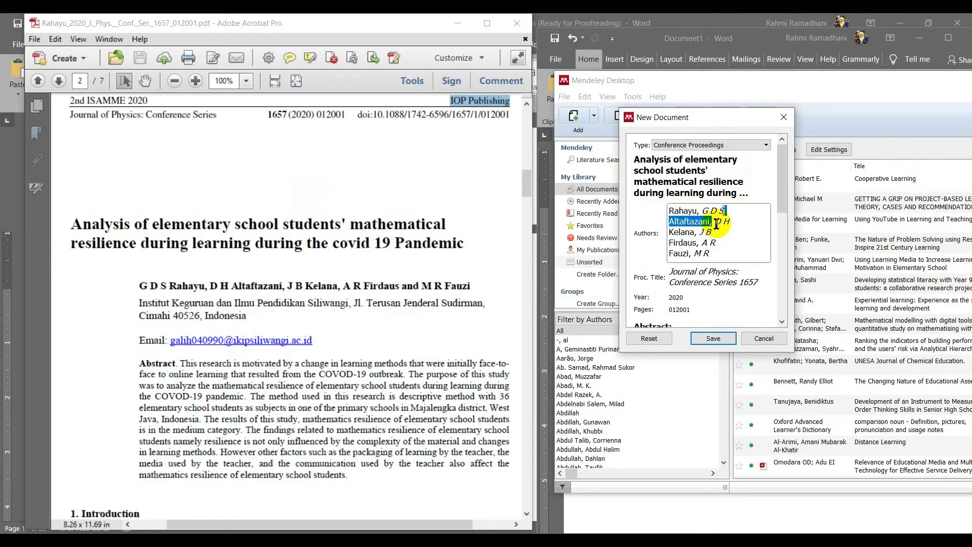
pyautogui.click(650, 253)
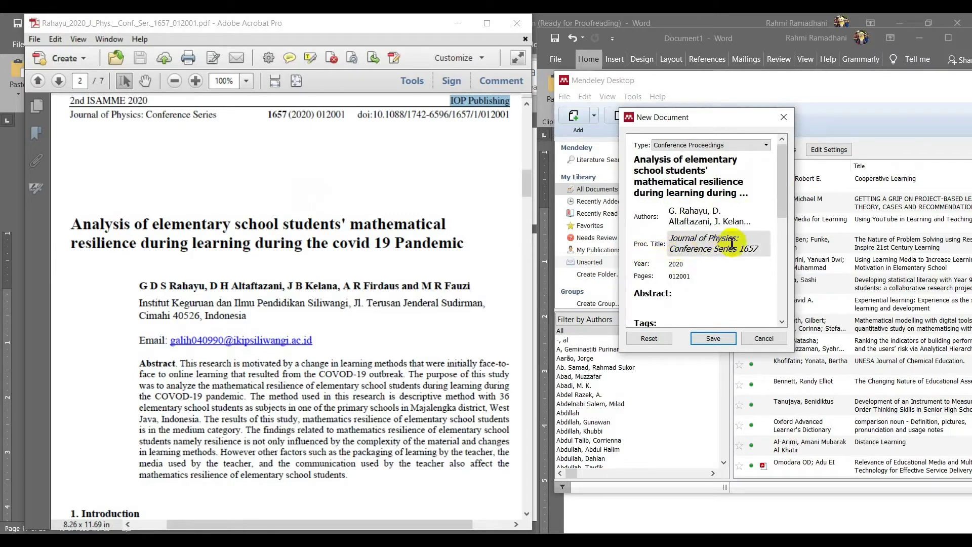
pyautogui.scroll(-4, 723, 265)
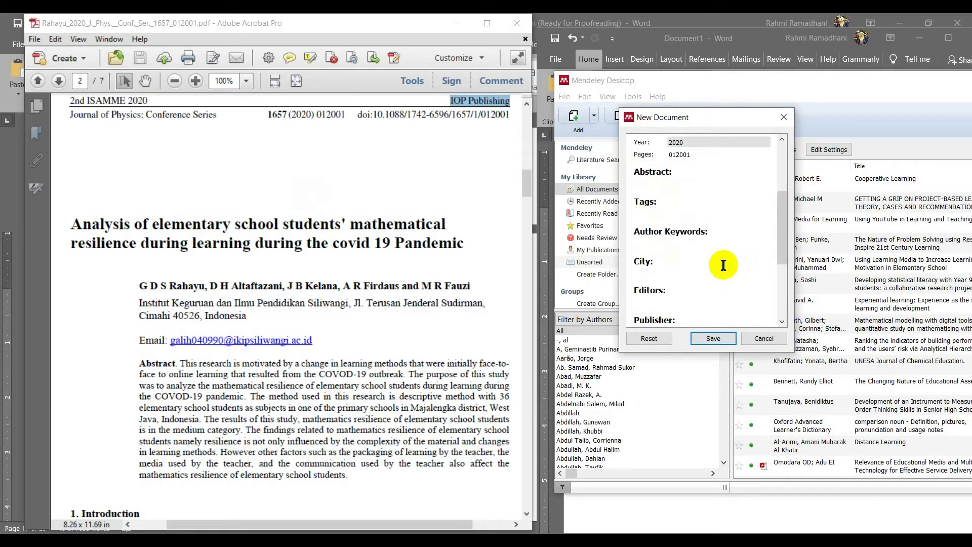
pyautogui.scroll(-5, 723, 263)
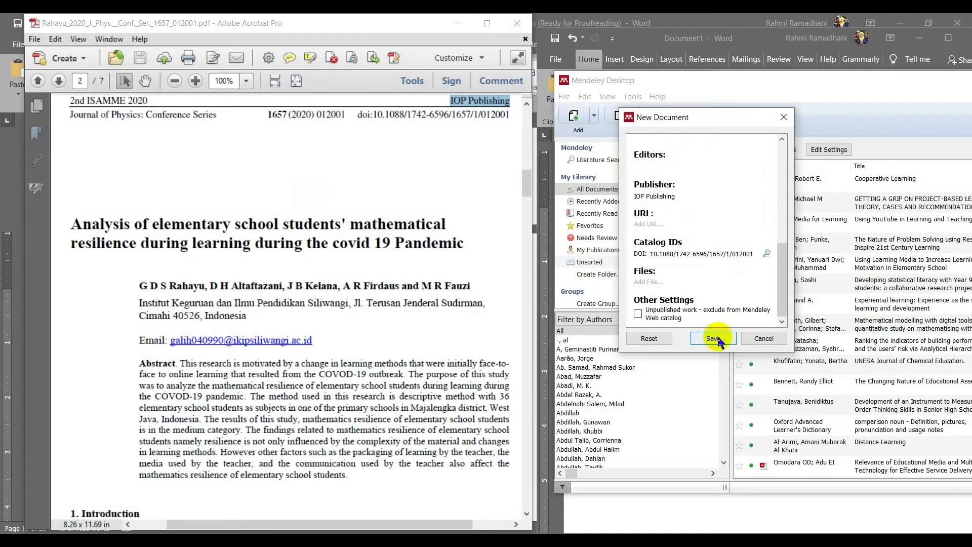
pyautogui.scroll(8, 710, 290)
pyautogui.scroll(-8, 709, 290)
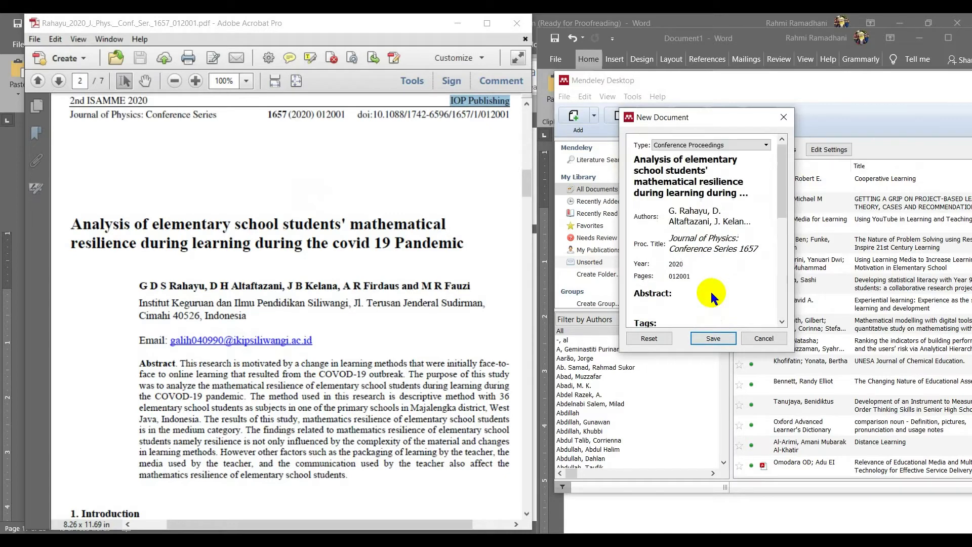
pyautogui.click(713, 338)
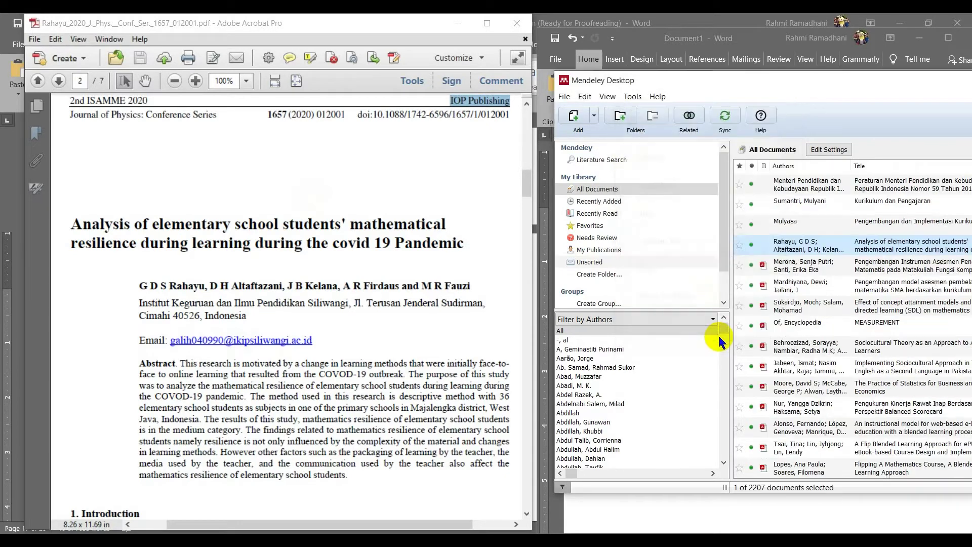
# Enlarge the Mendeley window and examine the saved conference paper's details, including title, authors, document type and pages.
pyautogui.moveTo(833, 83); pyautogui.dragTo(582, 60)
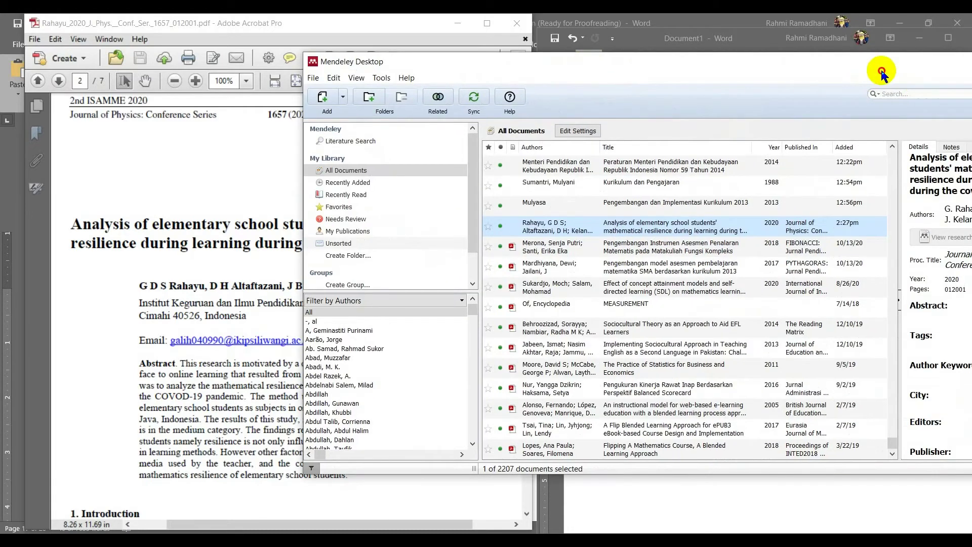
pyautogui.moveTo(885, 76); pyautogui.dragTo(738, 83)
pyautogui.click(823, 72)
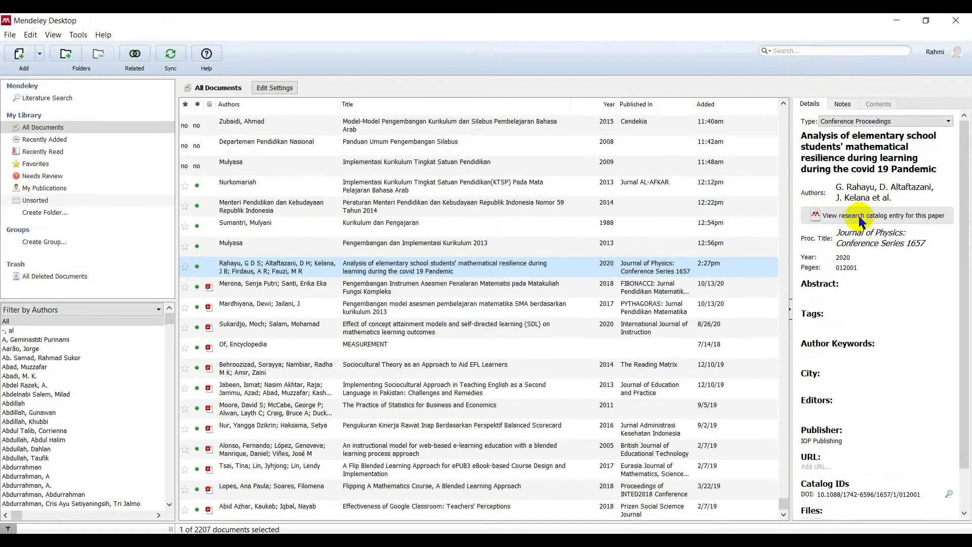
pyautogui.click(858, 264)
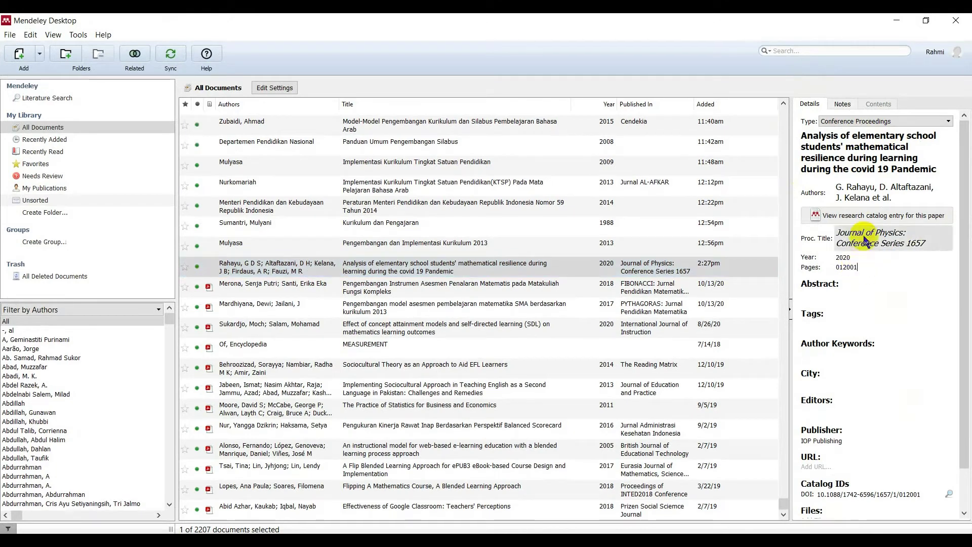
pyautogui.click(880, 191)
pyautogui.click(843, 139)
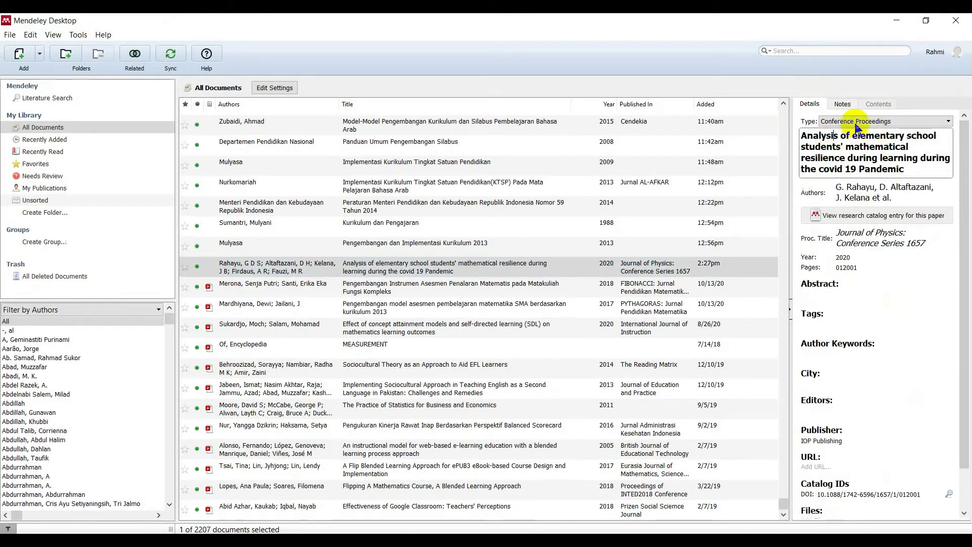
pyautogui.click(859, 122)
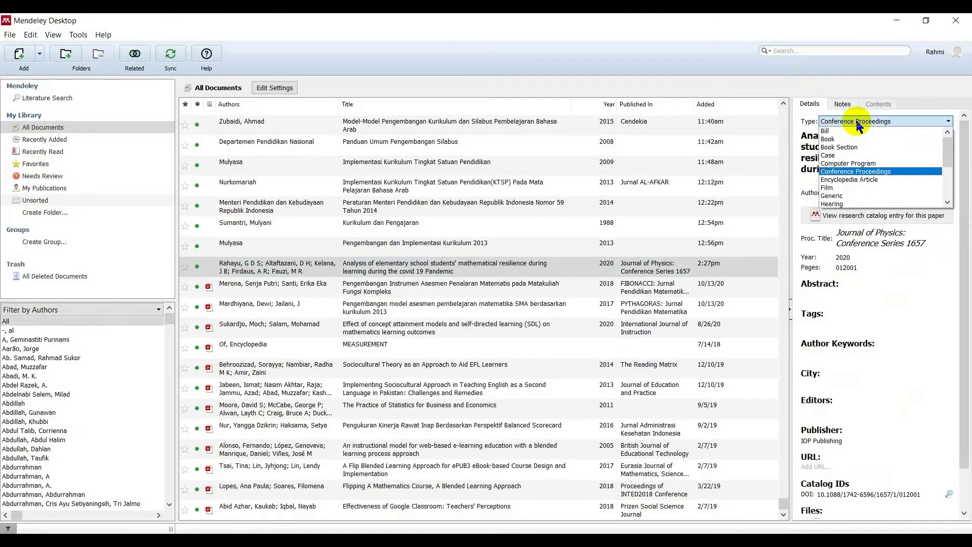
pyautogui.click(864, 172)
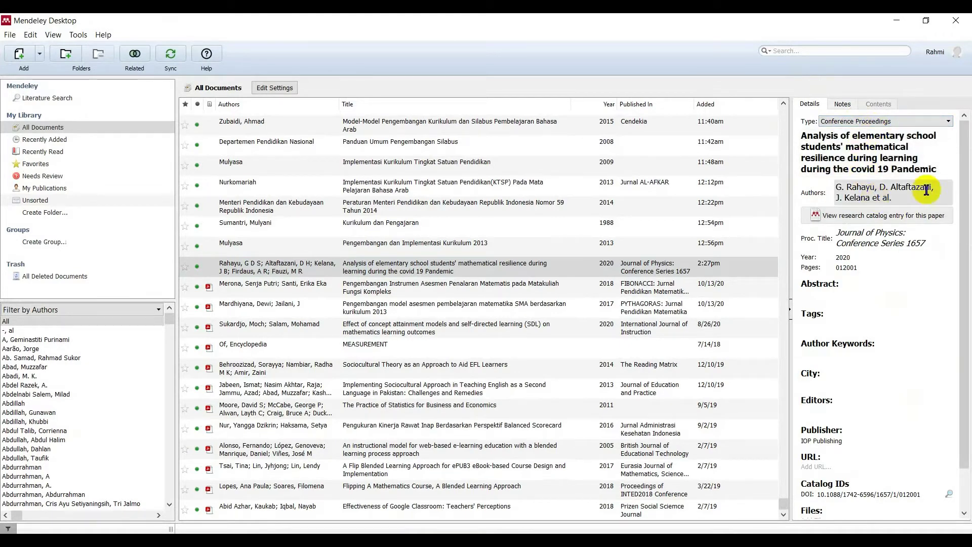
pyautogui.scroll(-3, 861, 431)
pyautogui.scroll(3, 855, 427)
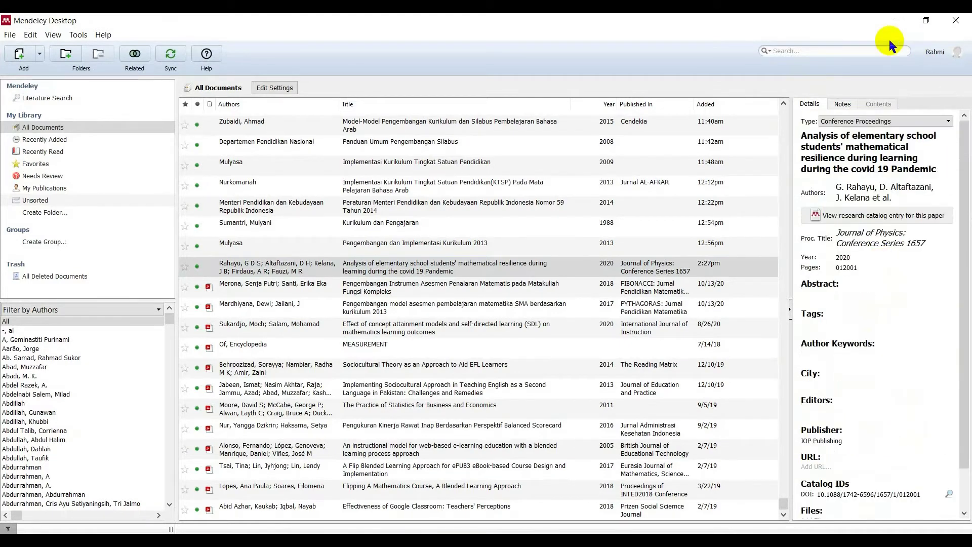
# Switch to the Word document in a full-size window and restore the space before the paragraph's final period.
pyautogui.click(887, 23)
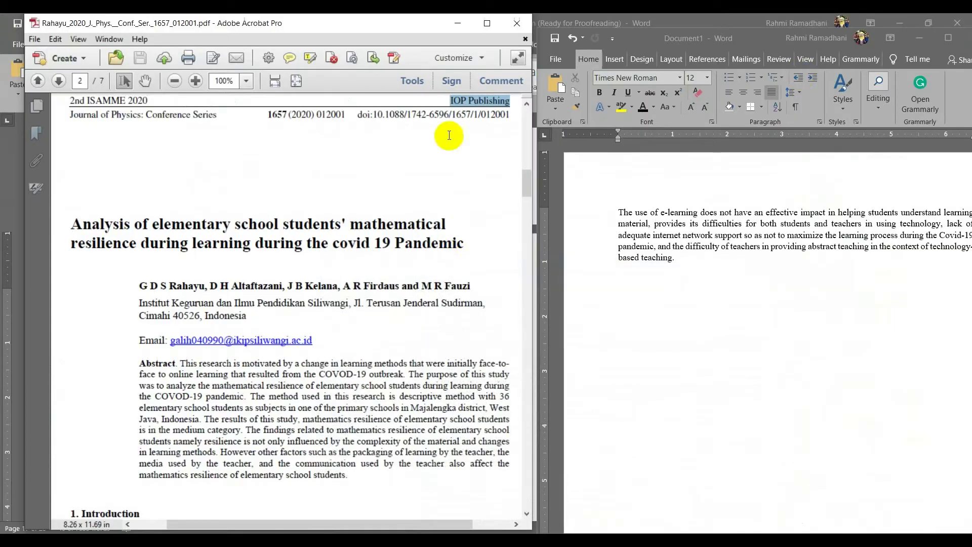
pyautogui.click(942, 44)
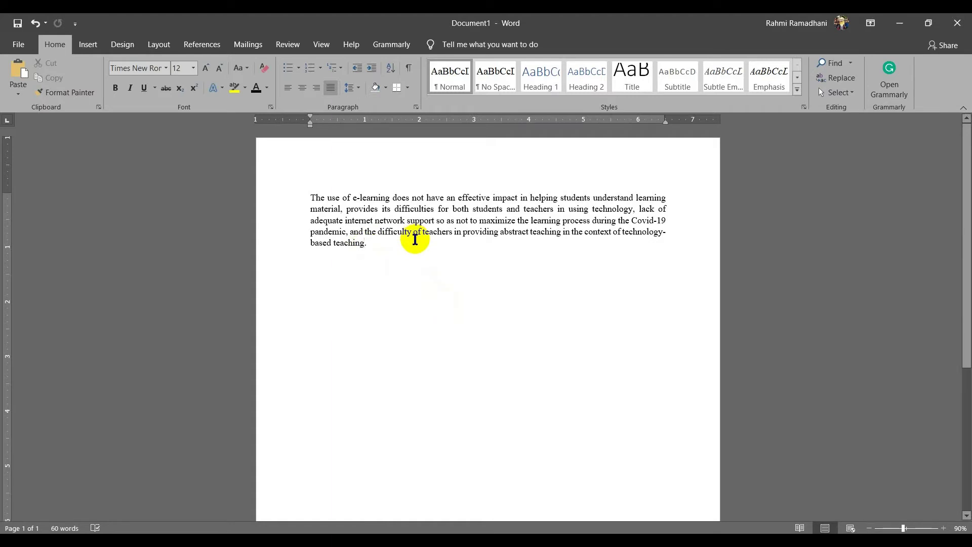
pyautogui.hotkey('ctrl', 'z')
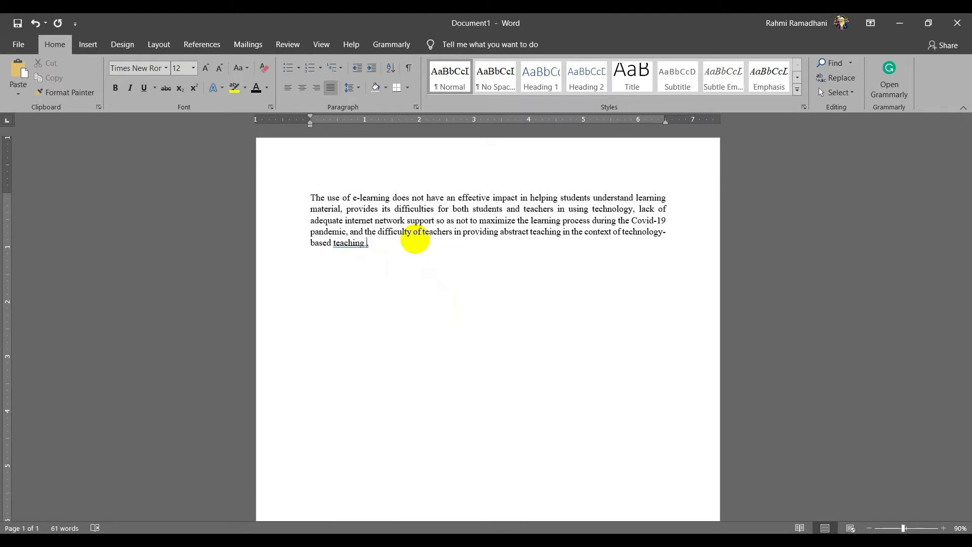
# Cite the 2020 paper "Analysis of elementary school students' mathematical resilience" before the final period with Mendeley, using American Psychological Association 6th edition style.
pyautogui.click(196, 46)
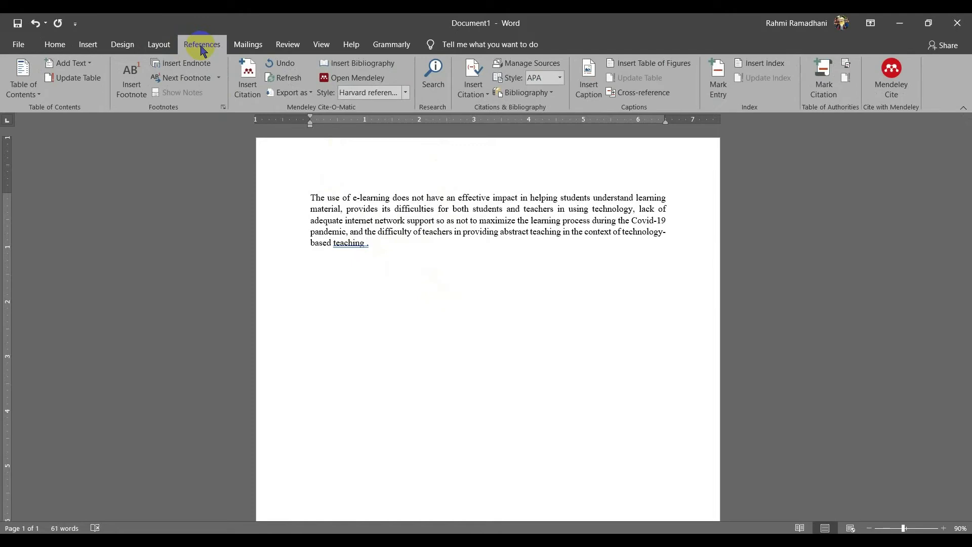
pyautogui.click(248, 81)
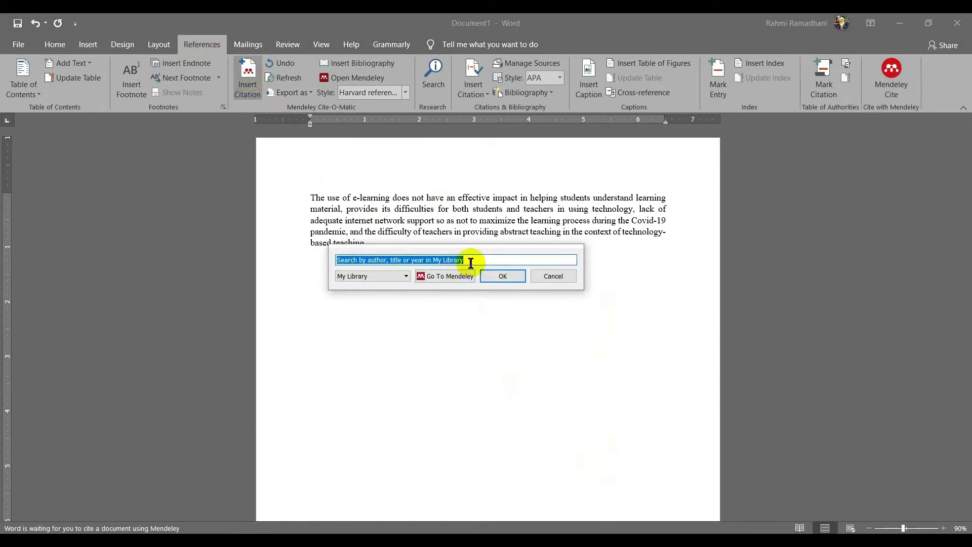
pyautogui.write('Raha')
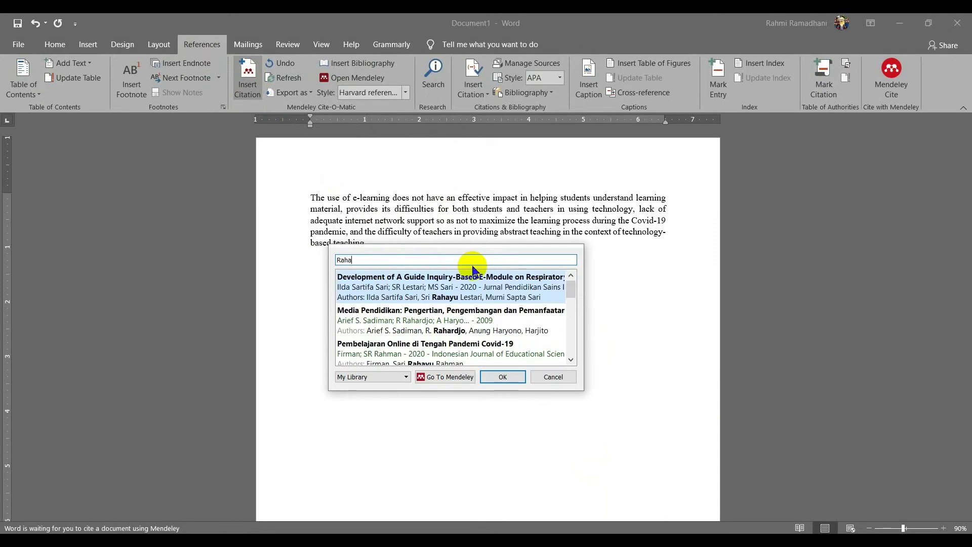
pyautogui.write('yu')
pyautogui.scroll(-4, 485, 328)
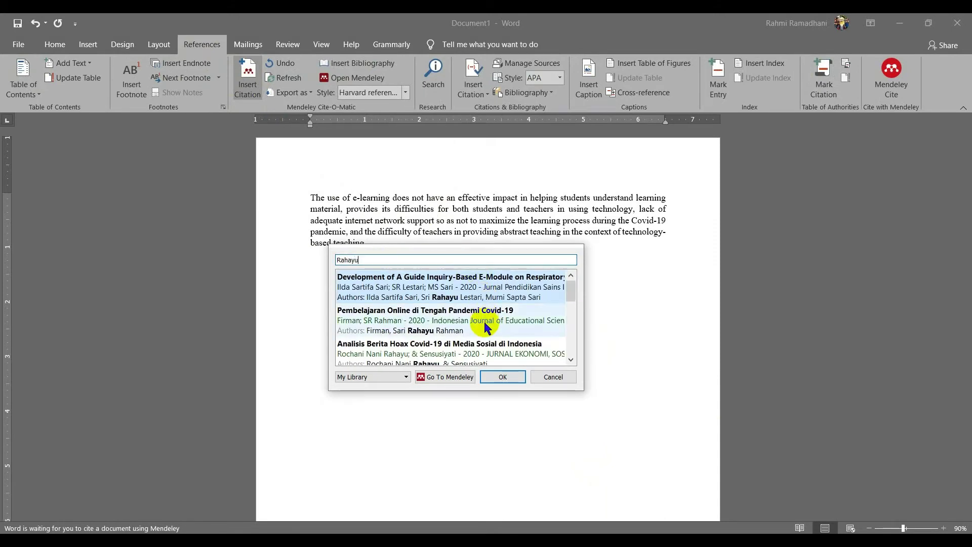
pyautogui.scroll(-3, 485, 328)
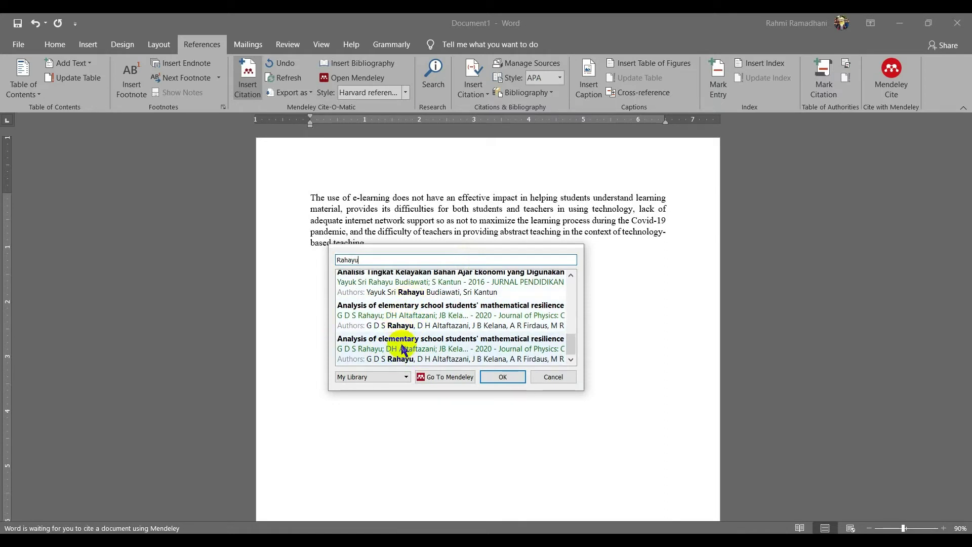
pyautogui.click(403, 348)
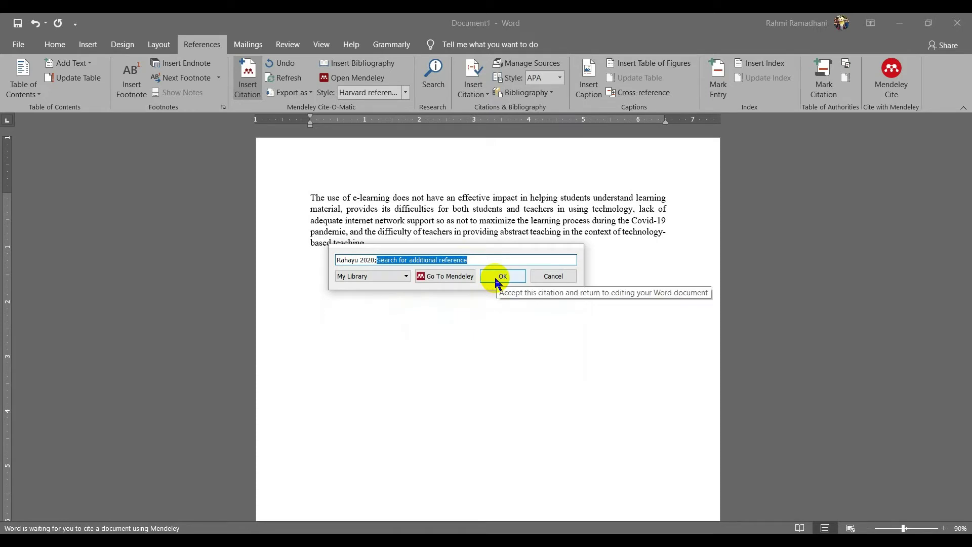
pyautogui.click(499, 280)
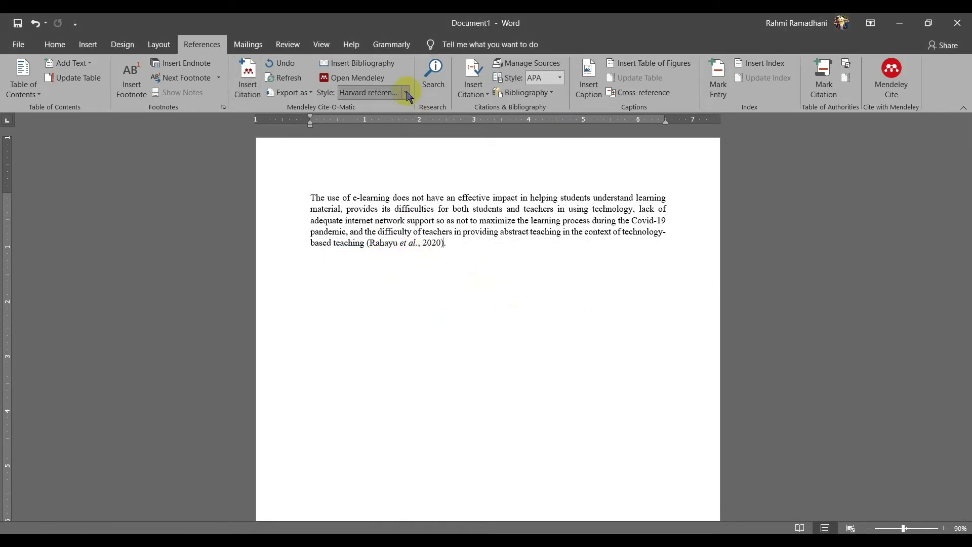
pyautogui.click(407, 93)
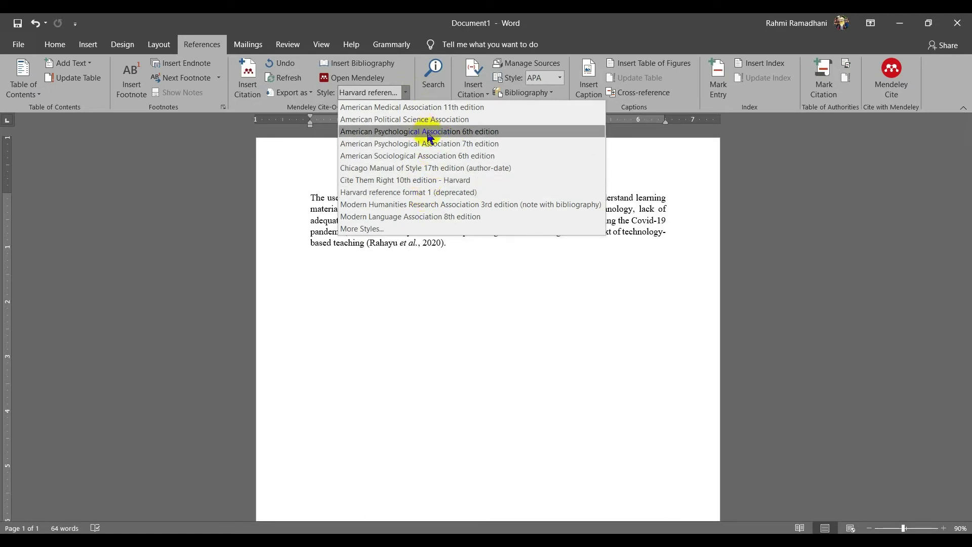
pyautogui.click(464, 136)
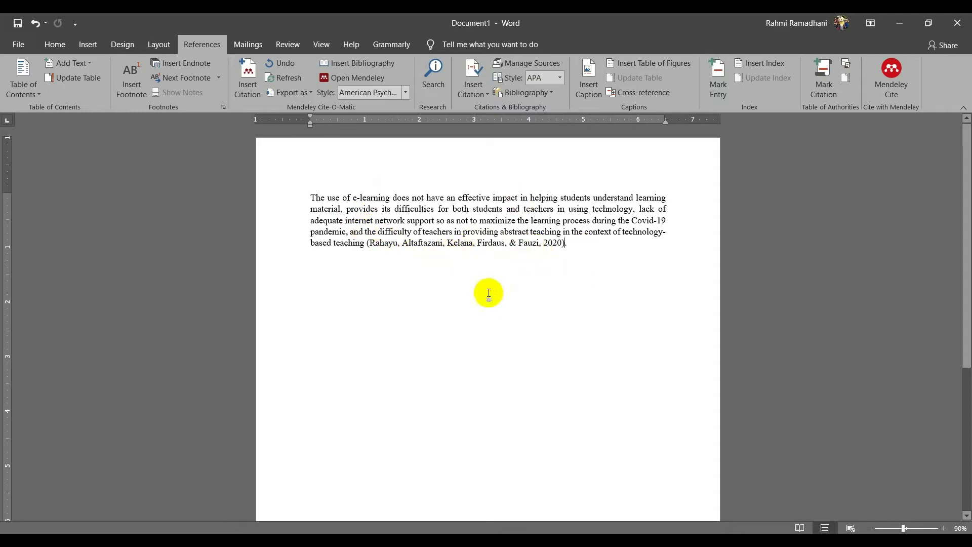
# Duplicate the cited e-learning paragraph below the original, separated by a blank line.
pyautogui.moveTo(308, 193); pyautogui.dragTo(571, 254)
pyautogui.hotkey('ctrl', 'c')
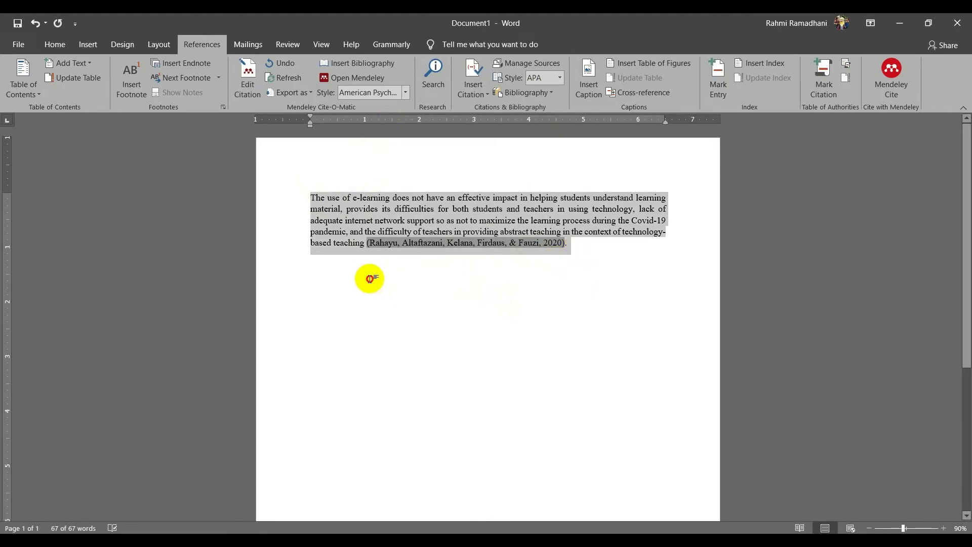
pyautogui.click(364, 281)
pyautogui.click(577, 248)
pyautogui.press('Return')
pyautogui.press('Return')
pyautogui.hotkey('ctrl', 'v')
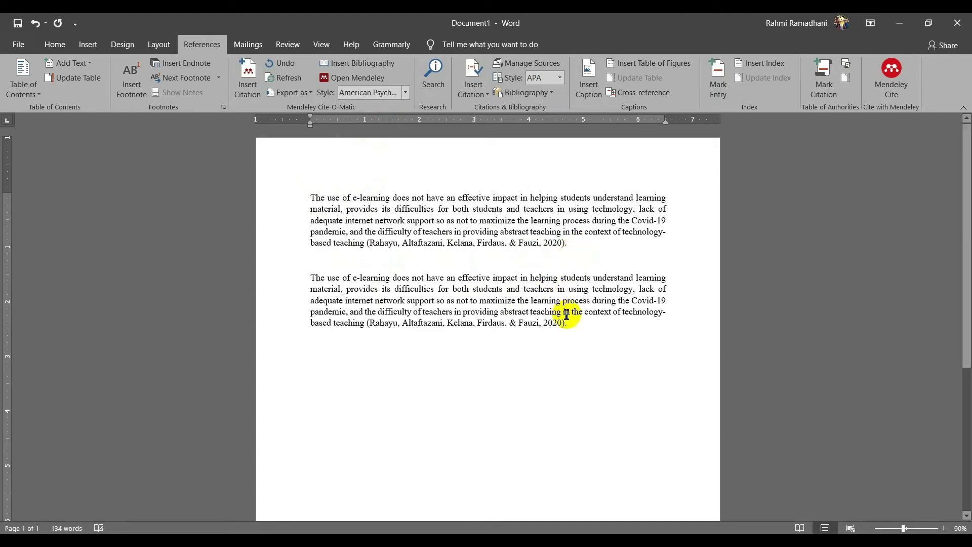
# Replace the duplicate paragraph's citation with a newly inserted Mendeley citation of the same 2020 mathematical resilience paper.
pyautogui.moveTo(567, 324); pyautogui.dragTo(368, 329)
pyautogui.press('Delete')
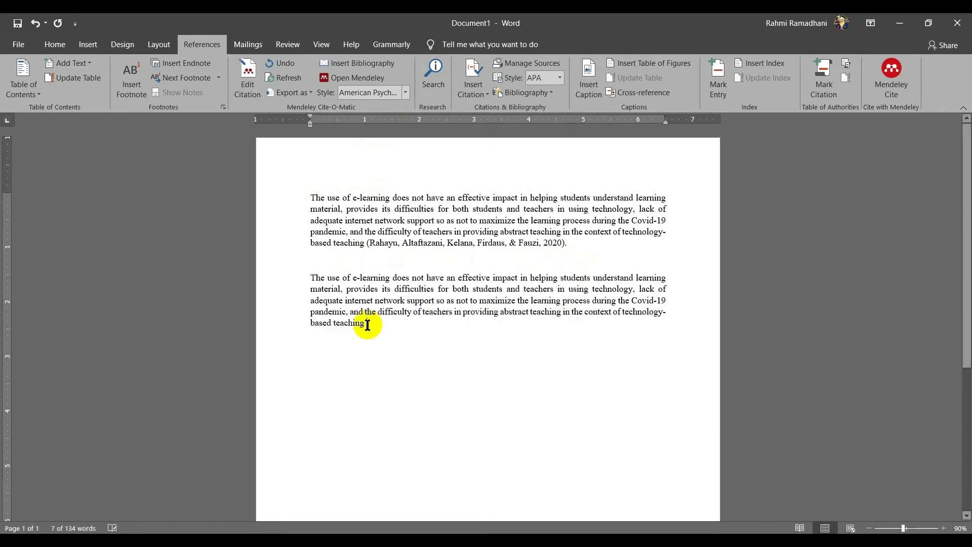
pyautogui.click(248, 86)
pyautogui.write('Rahayu')
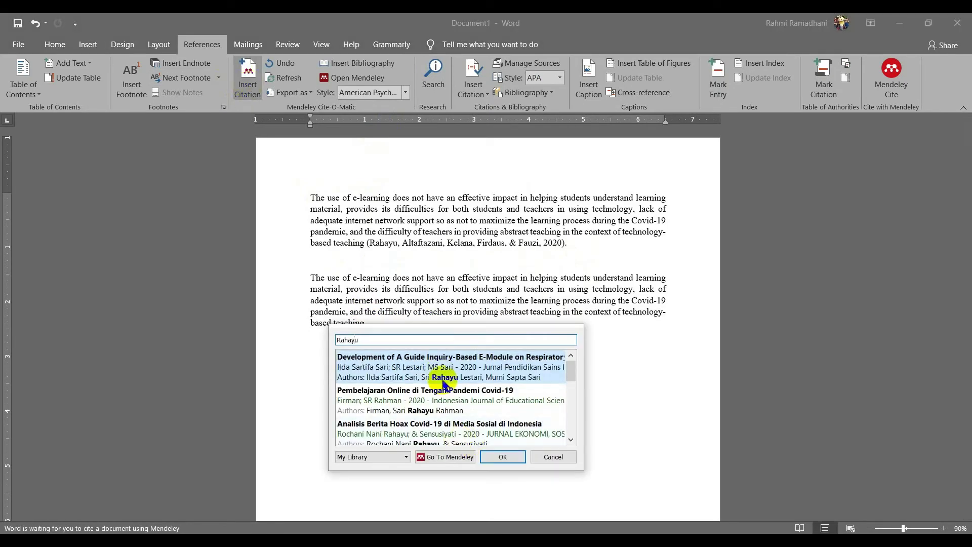
pyautogui.scroll(-3, 431, 395)
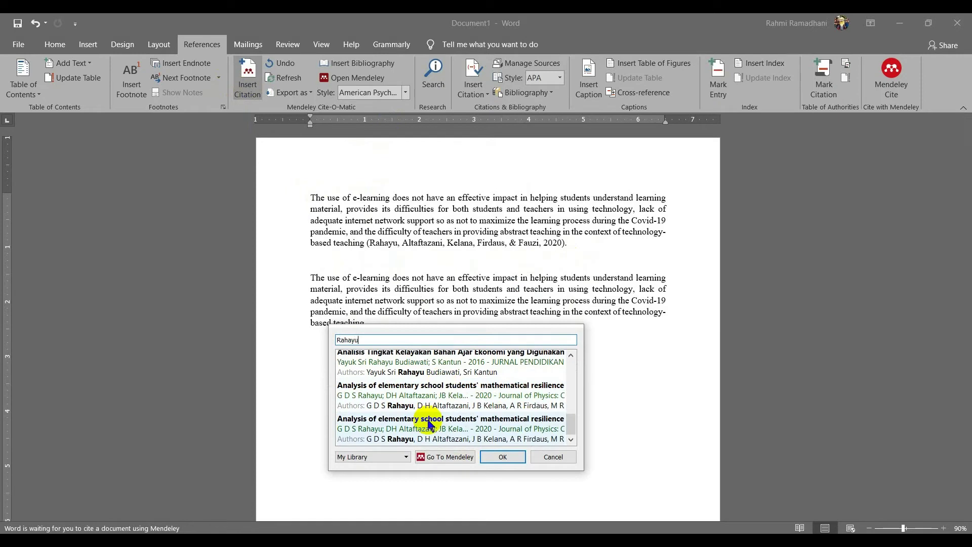
pyautogui.click(427, 421)
pyautogui.click(502, 356)
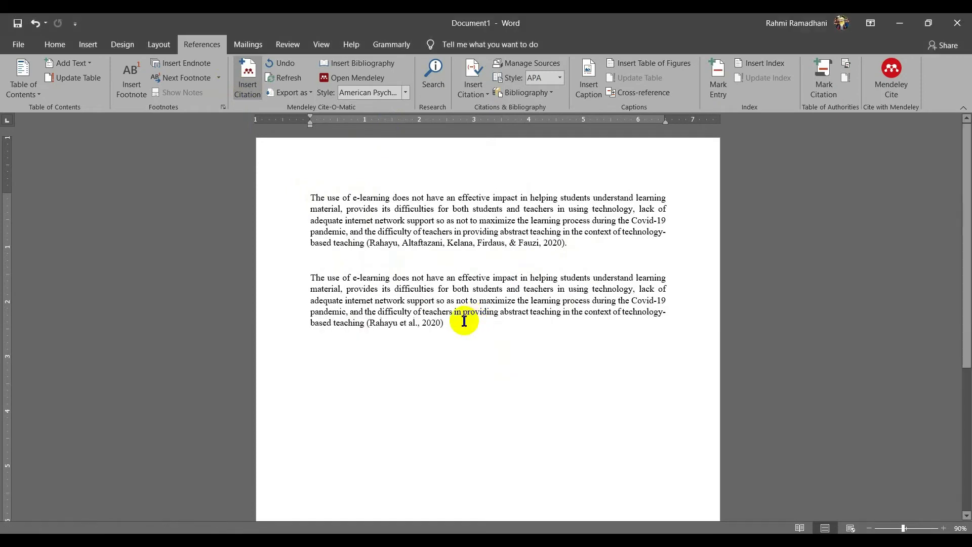
# Replace the first paragraph's citation and final period with a new Mendeley citation of the 2020 paper "Analysis of elementary school students' mathematical resilience".
pyautogui.click(406, 92)
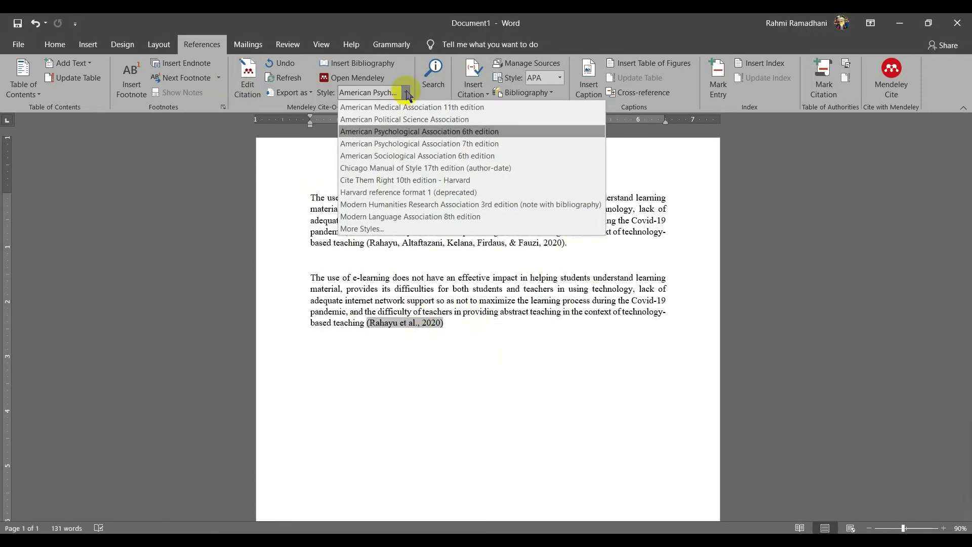
pyautogui.click(484, 343)
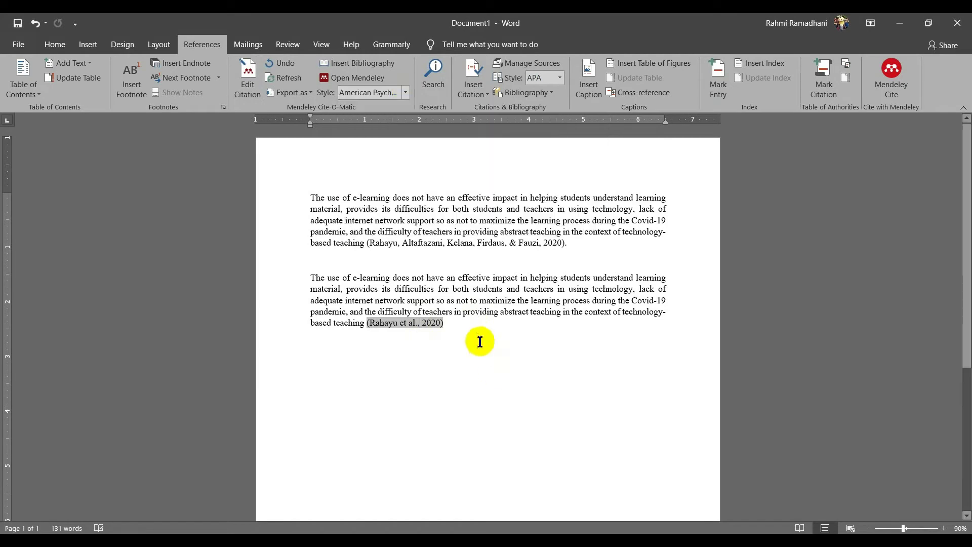
pyautogui.click(460, 244)
pyautogui.moveTo(574, 245); pyautogui.dragTo(380, 229)
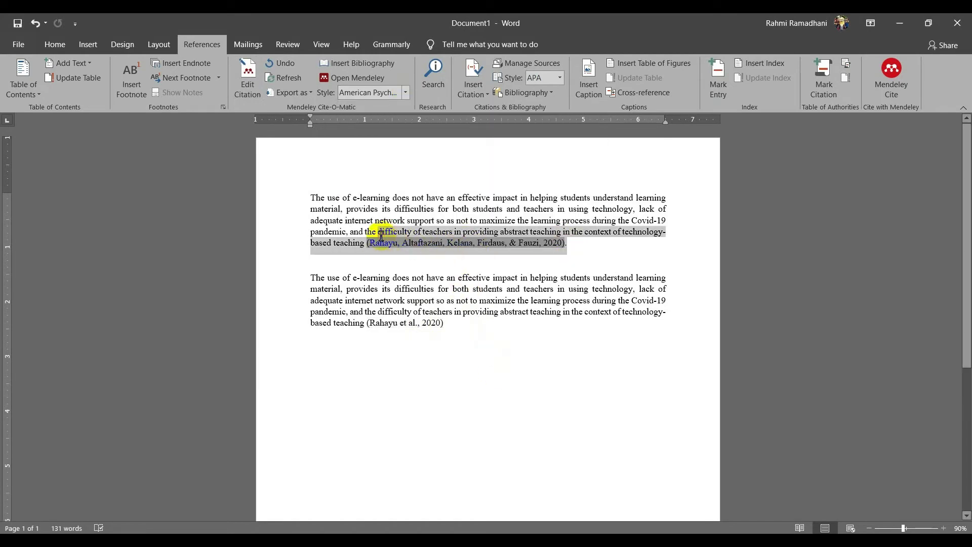
pyautogui.press('Down')
pyautogui.moveTo(557, 245); pyautogui.dragTo(380, 244)
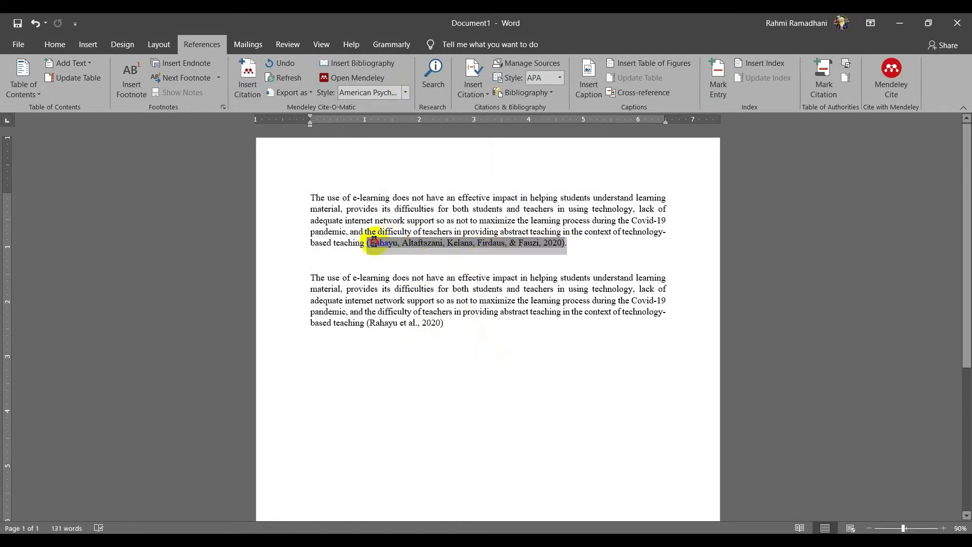
pyautogui.press('Delete')
pyautogui.click(247, 86)
pyautogui.write('Rahay')
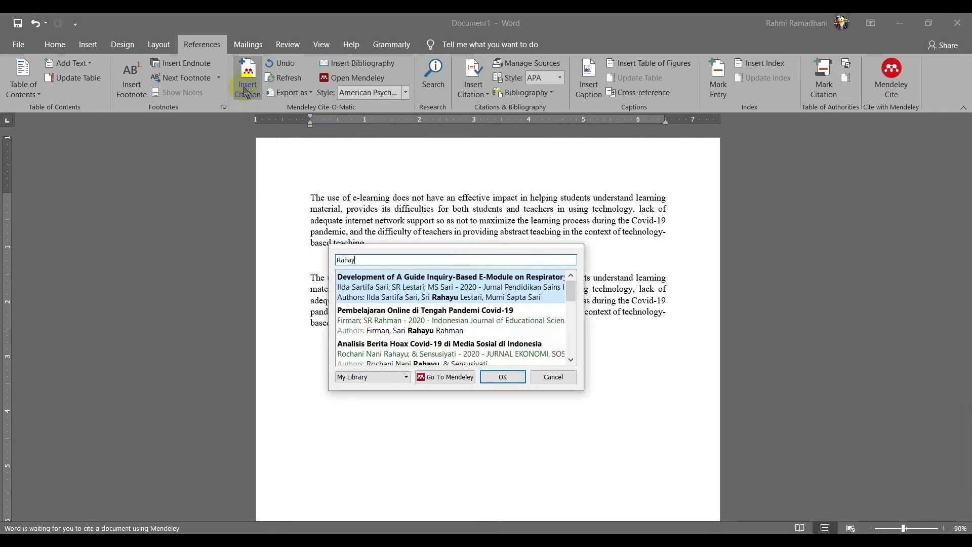
pyautogui.scroll(-5, 434, 344)
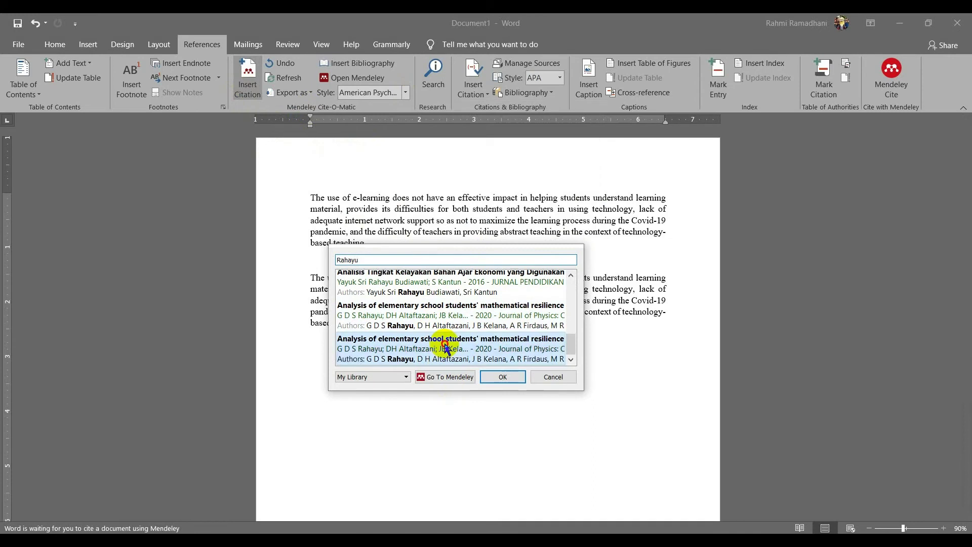
pyautogui.click(443, 339)
pyautogui.click(502, 276)
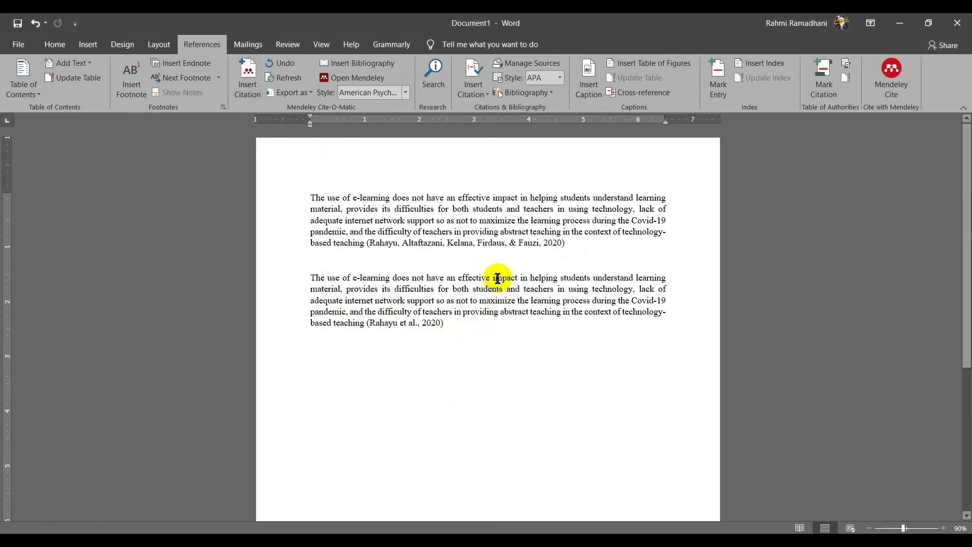
# Try applying American Psychological Association 7th edition style, then remove the duplicate paragraph's citation after choosing to undo its manual edit.
pyautogui.click(405, 92)
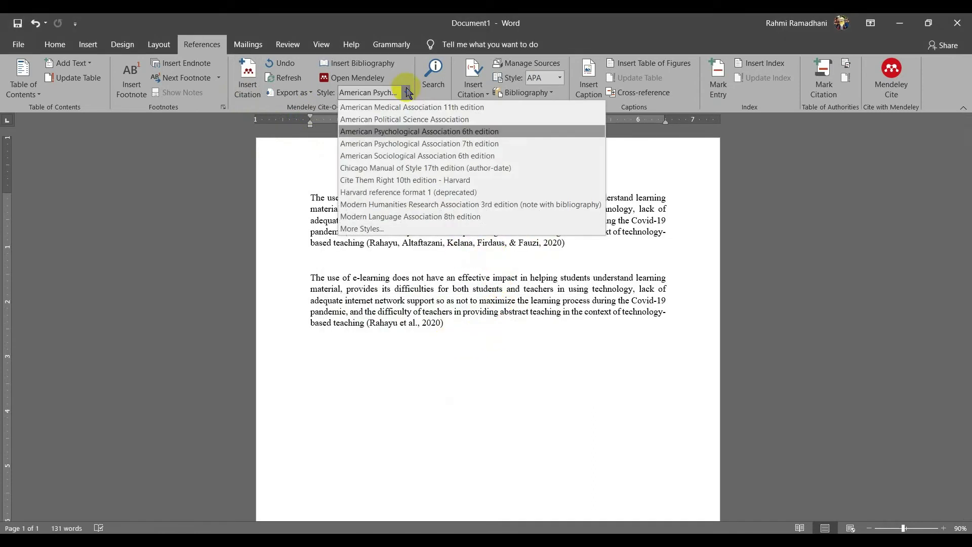
pyautogui.click(446, 144)
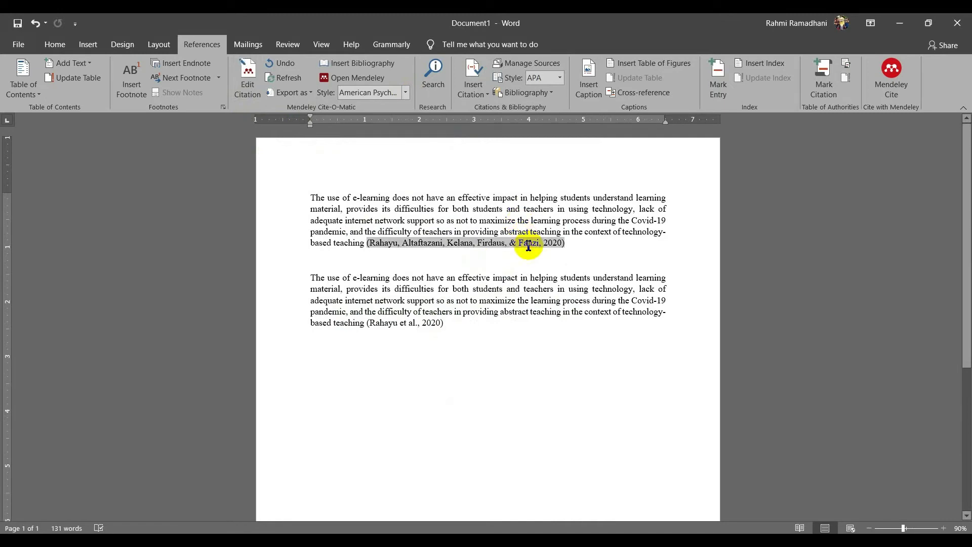
pyautogui.moveTo(443, 325); pyautogui.dragTo(368, 325)
pyautogui.press('Delete')
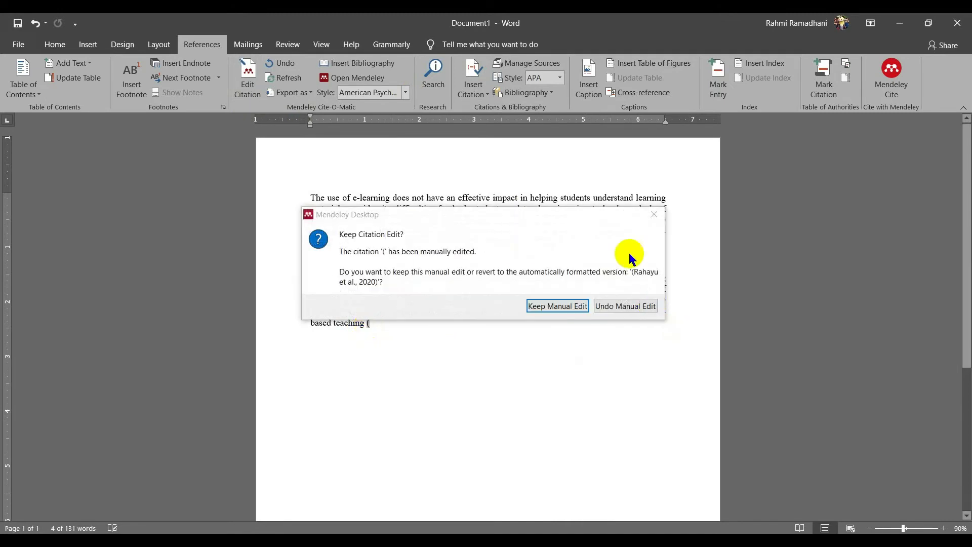
pyautogui.click(624, 305)
pyautogui.press('Delete')
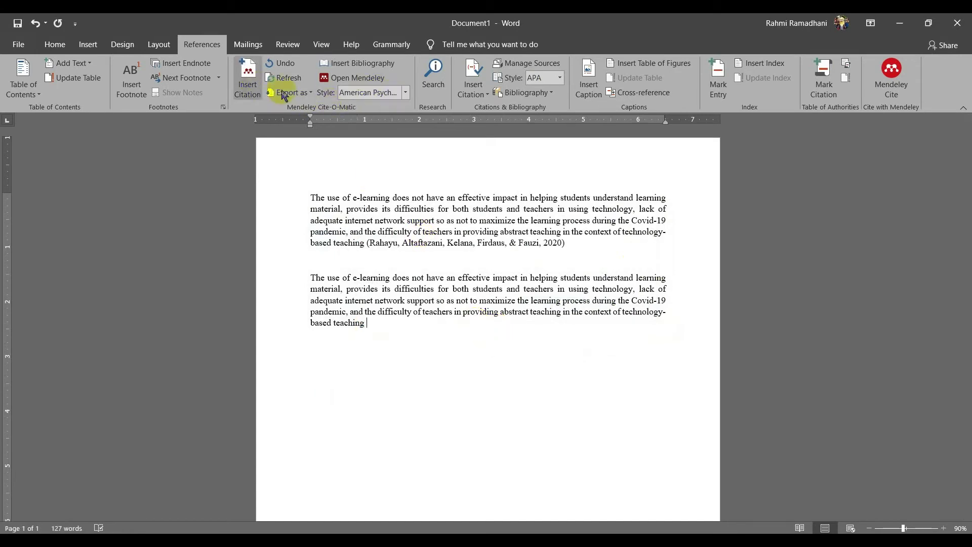
# Change the Mendeley citation style to American Psychological Association 7th edition and delete the duplicate e-learning paragraph.
pyautogui.click(400, 93)
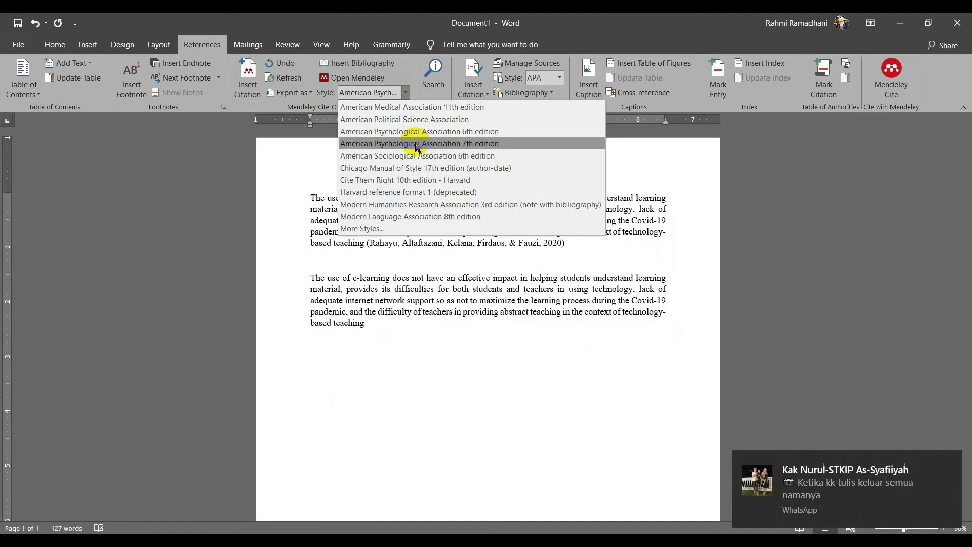
pyautogui.click(419, 144)
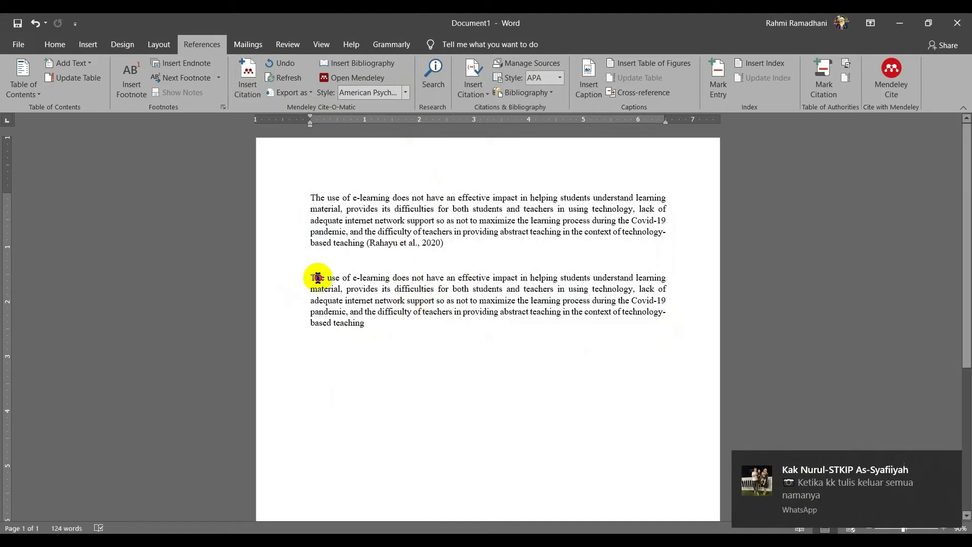
pyautogui.moveTo(308, 276); pyautogui.dragTo(408, 321)
pyautogui.press('BackSpace')
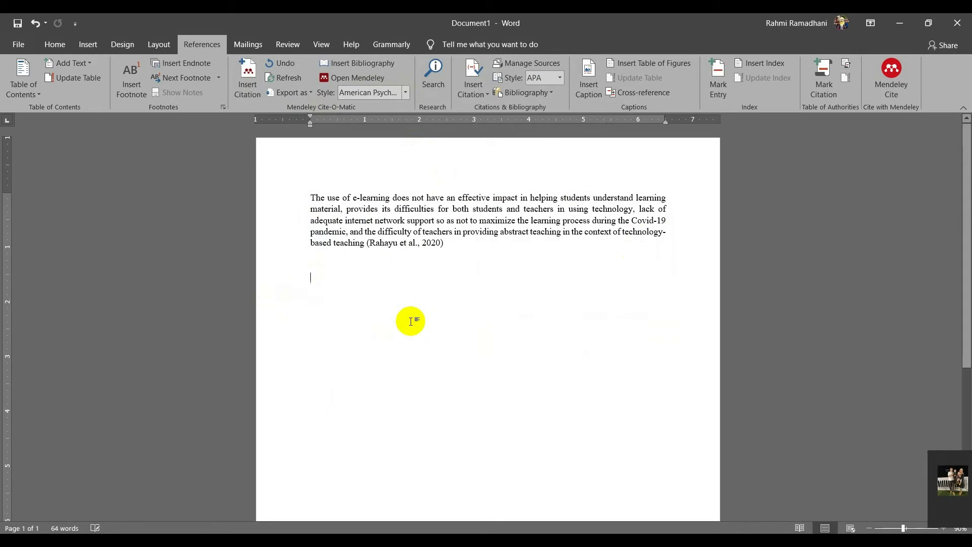
# Compare the citation's formats by alternating the Mendeley style between American Psychological Association 6th and 7th edition, ending on the 6th.
pyautogui.click(418, 243)
pyautogui.click(406, 93)
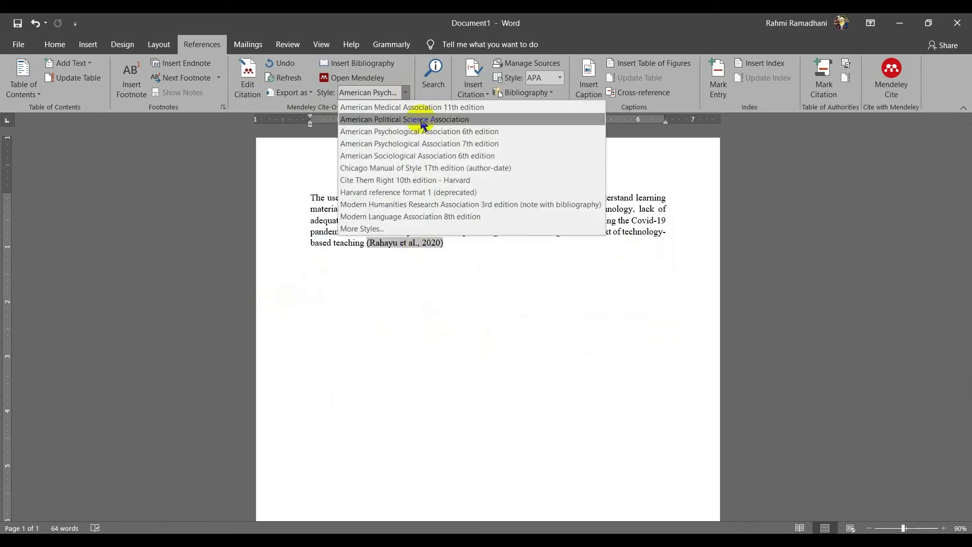
pyautogui.click(445, 134)
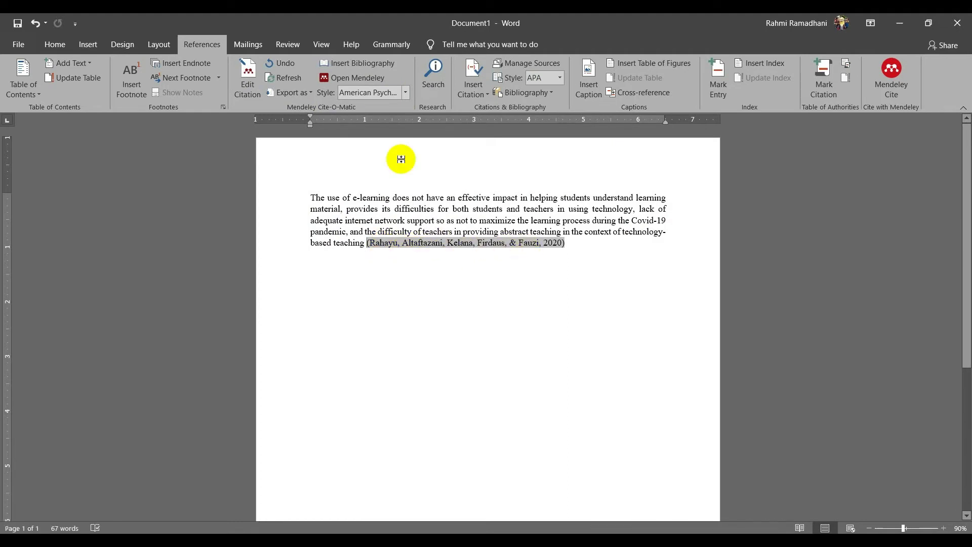
pyautogui.click(406, 93)
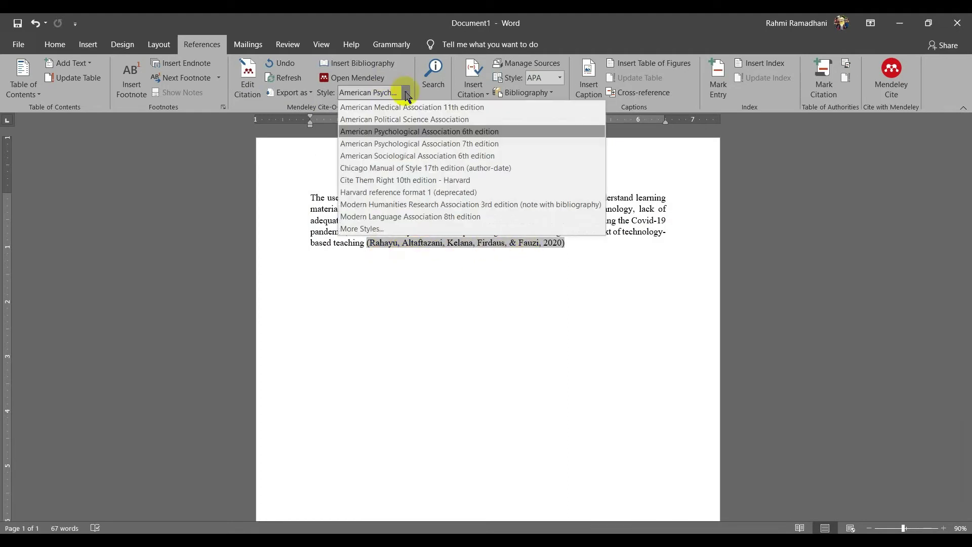
pyautogui.click(427, 143)
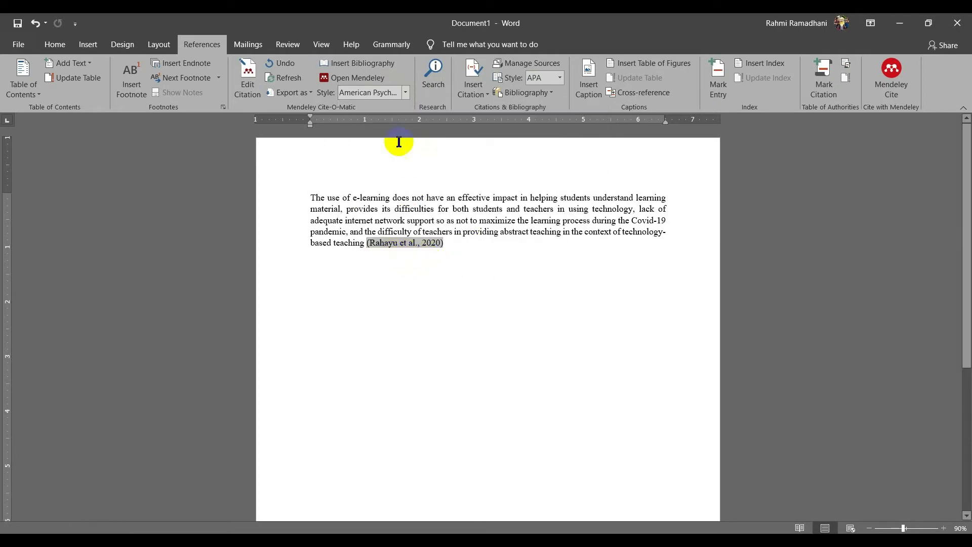
pyautogui.click(406, 93)
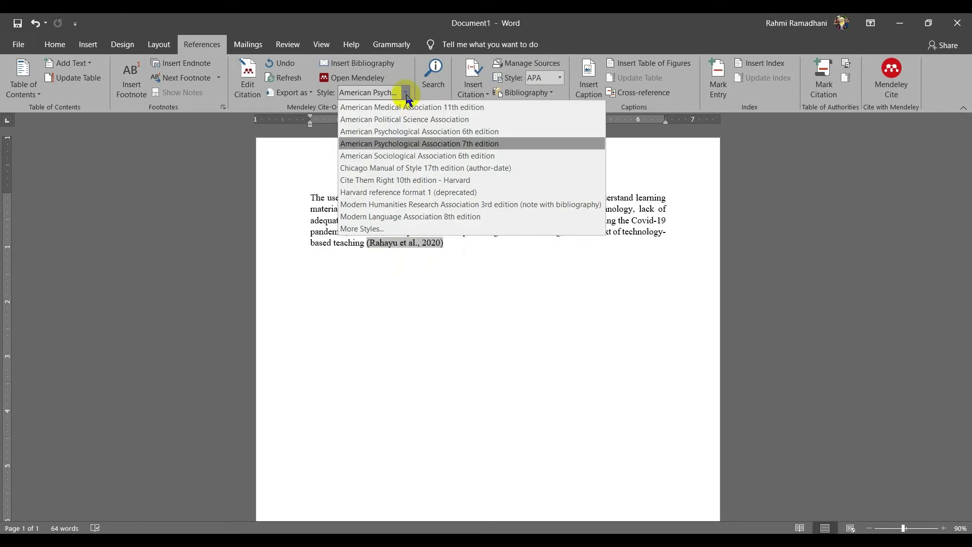
pyautogui.click(411, 133)
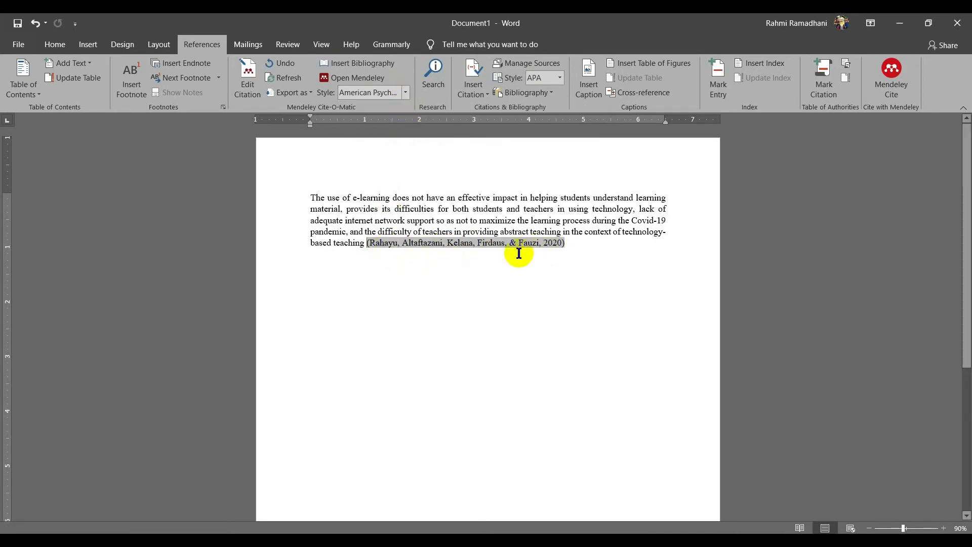
pyautogui.click(407, 93)
pyautogui.click(427, 144)
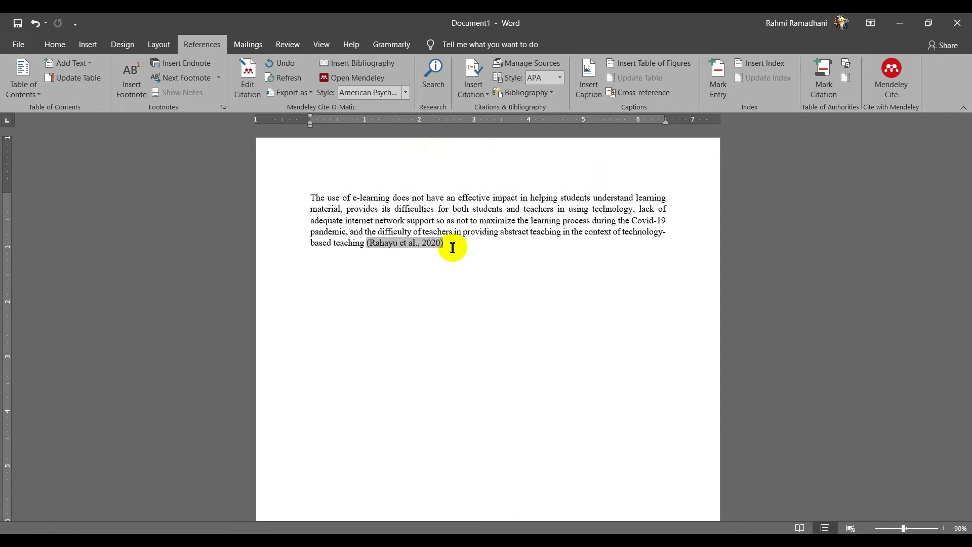
pyautogui.click(405, 92)
pyautogui.click(428, 132)
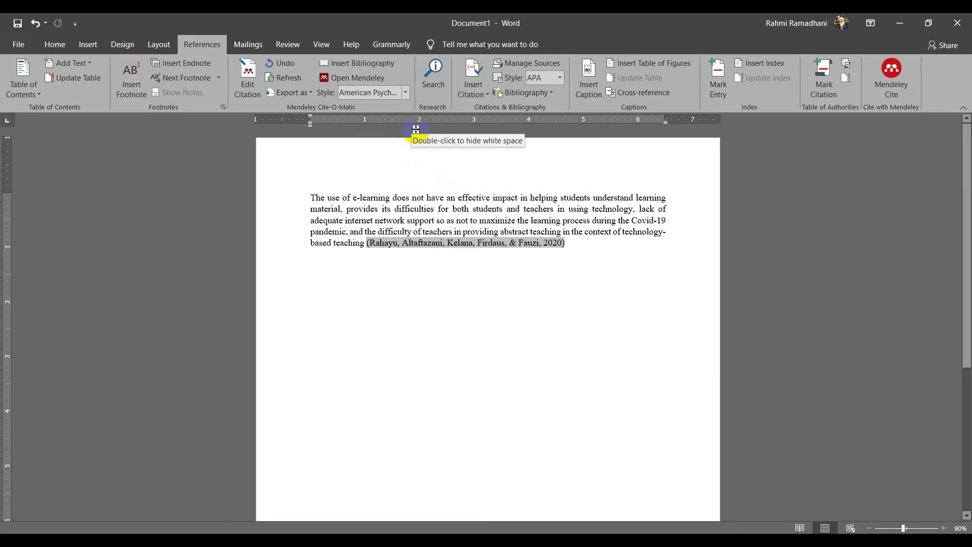
# Set the citation style to American Psychological Association 7th edition and add a period after the paragraph's citation.
pyautogui.click(406, 92)
pyautogui.click(404, 142)
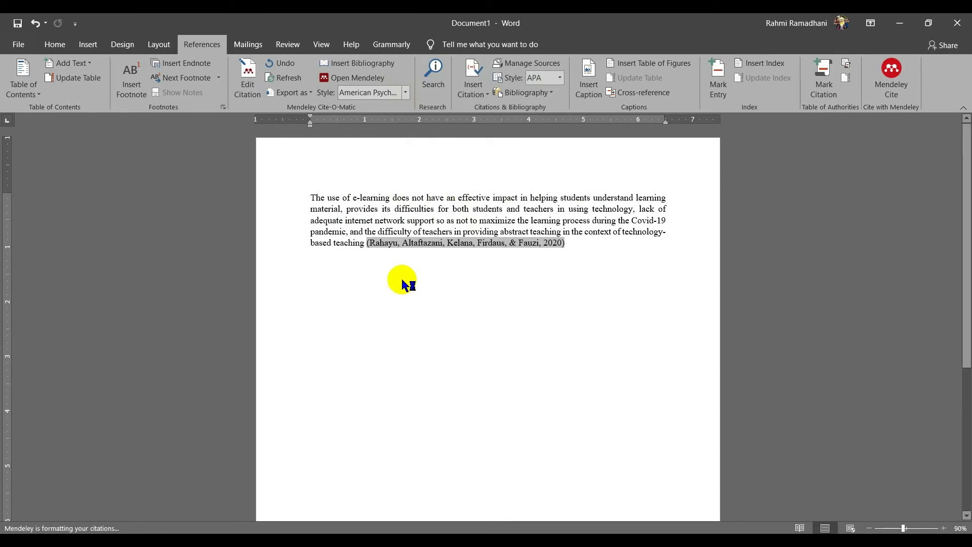
pyautogui.click(451, 247)
pyautogui.write('.')
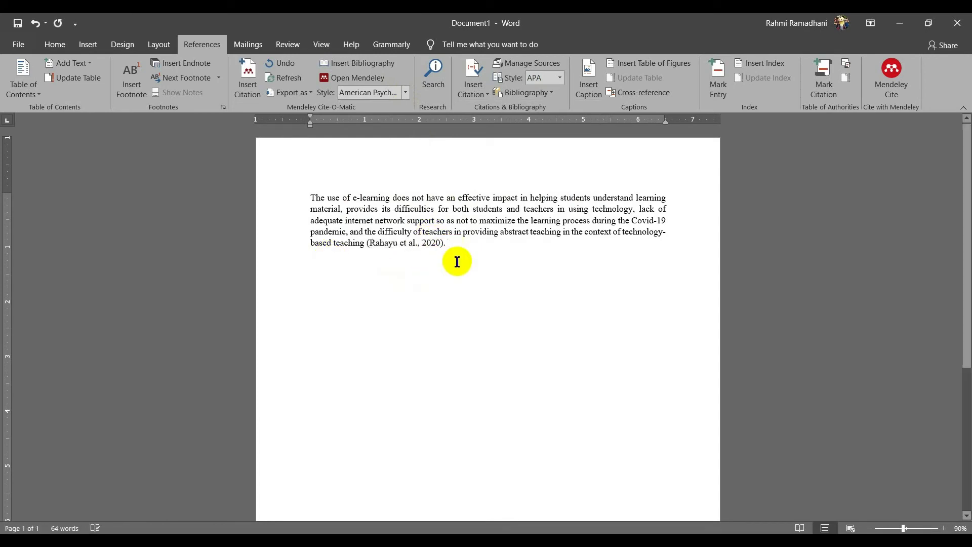
# Apply the IEEE citation style to the document from Mendeley's full set of installed styles.
pyautogui.click(434, 243)
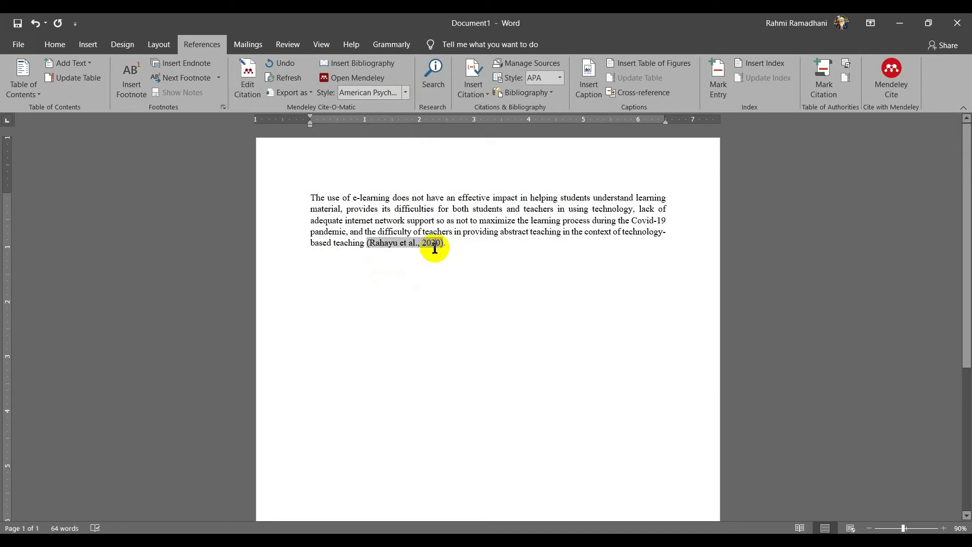
pyautogui.click(406, 93)
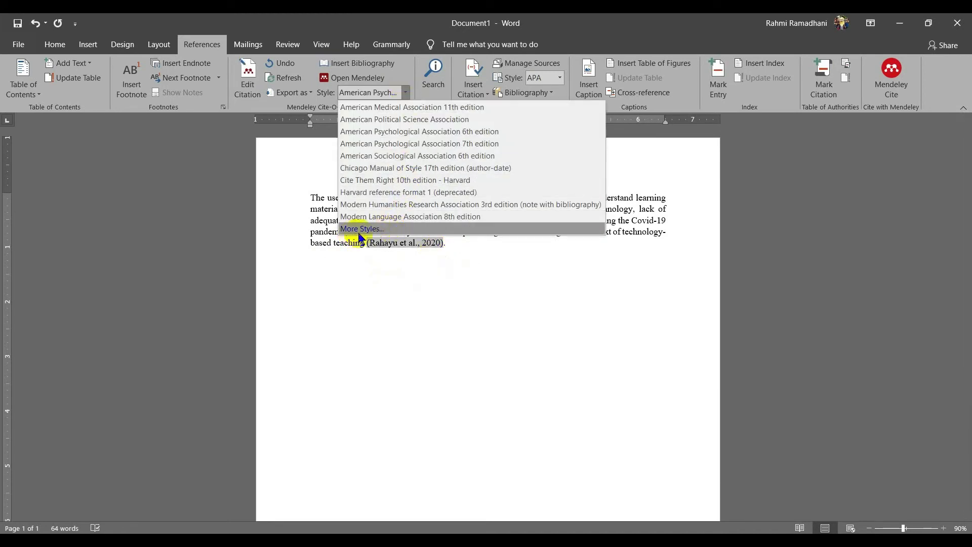
pyautogui.click(376, 230)
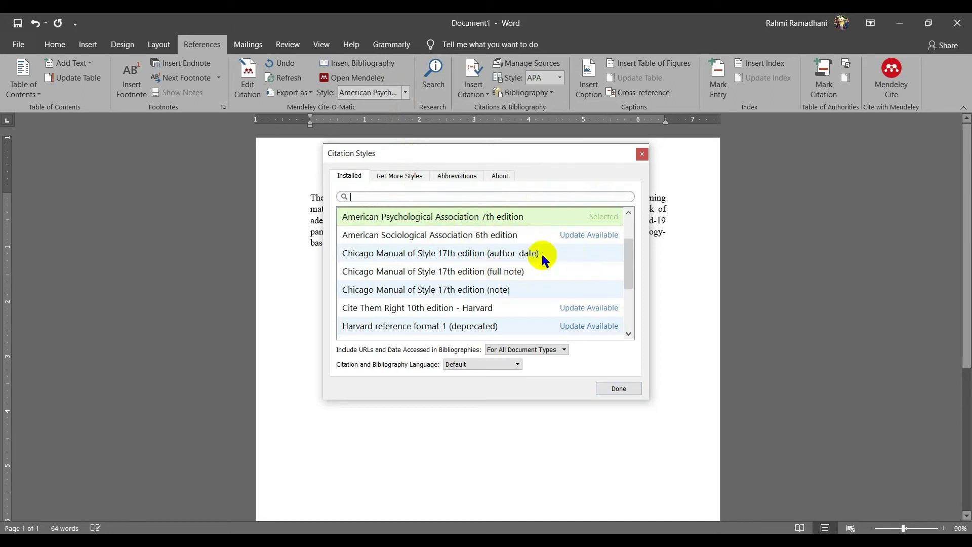
pyautogui.scroll(1, 542, 259)
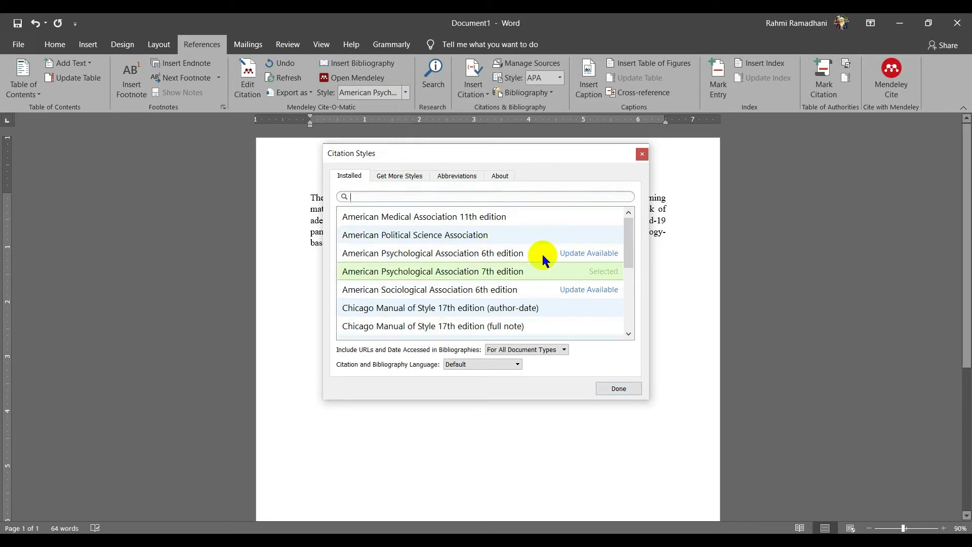
pyautogui.scroll(-4, 542, 259)
pyautogui.click(373, 241)
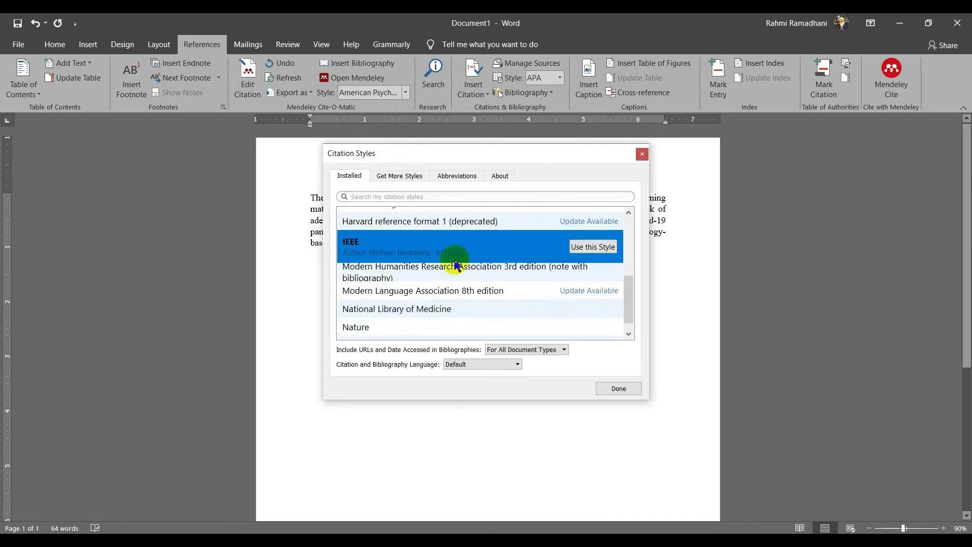
pyautogui.click(594, 247)
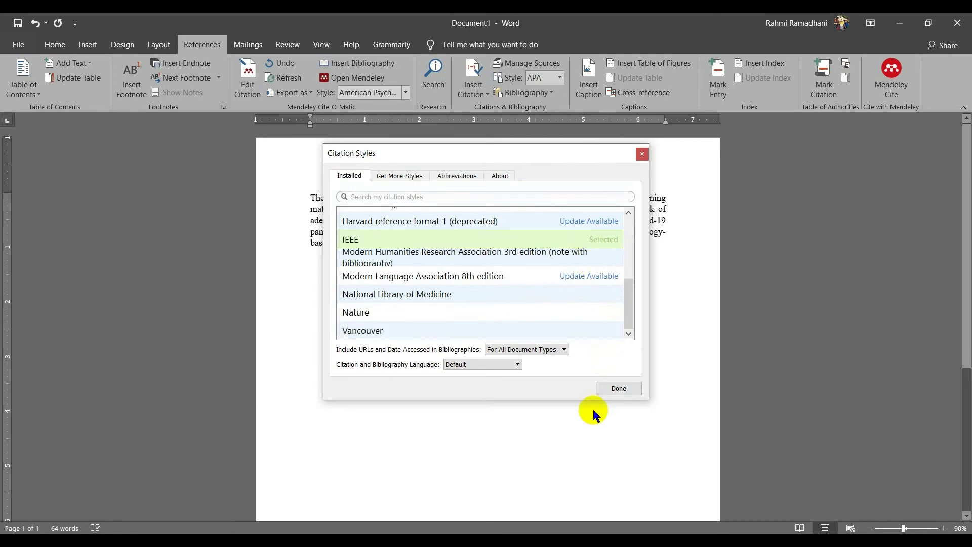
pyautogui.click(619, 389)
pyautogui.click(387, 247)
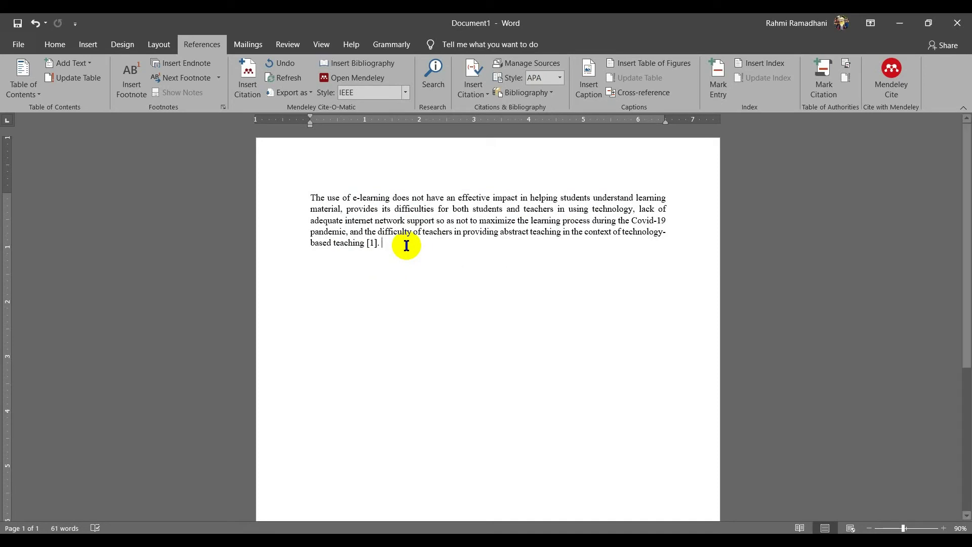
# Change the document's Mendeley citation style to Harvard reference format 1 (deprecated).
pyautogui.click(406, 93)
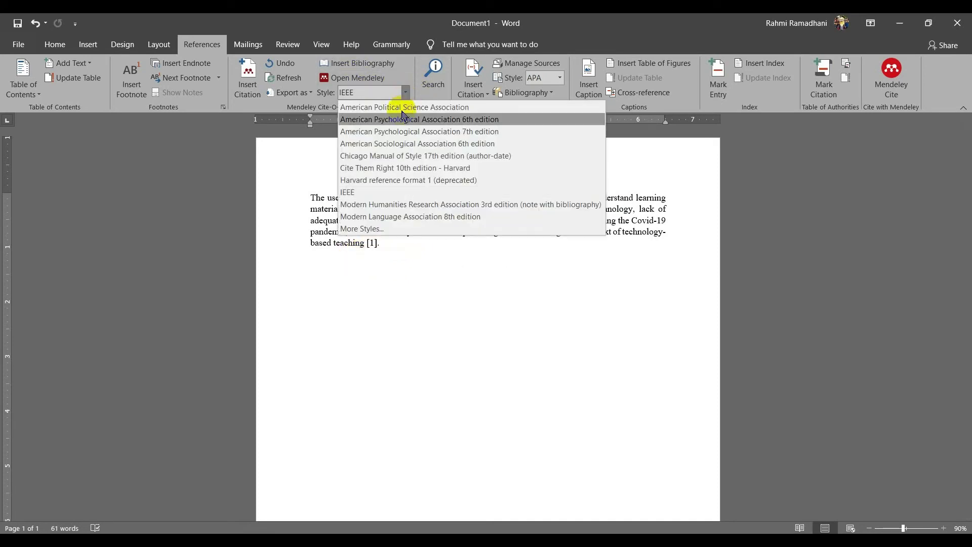
pyautogui.click(395, 180)
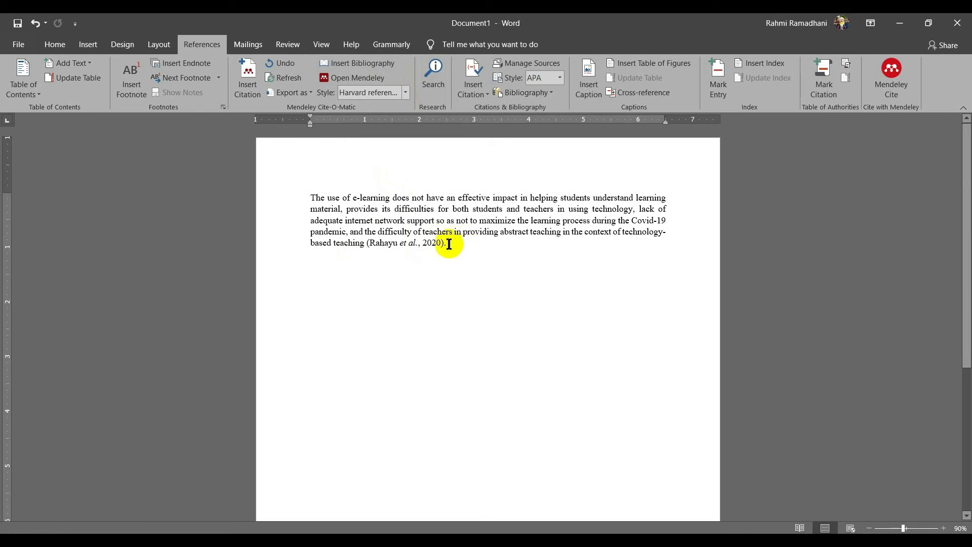
pyautogui.click(458, 252)
# Begin the paragraph with the cited author's surname followed by "said that", and change "The" to lowercase "the".
pyautogui.click(310, 198)
pyautogui.write('Rahayu sa')
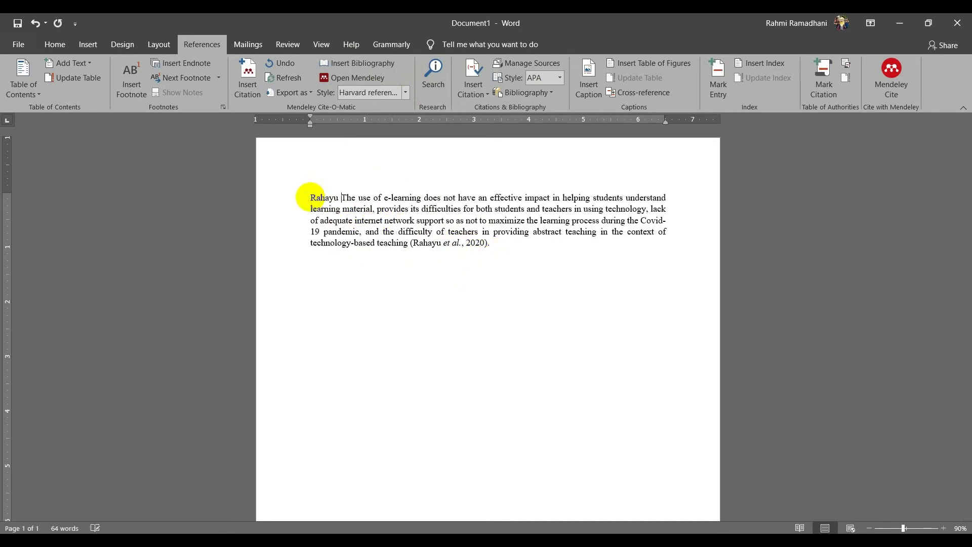
pyautogui.write('id that')
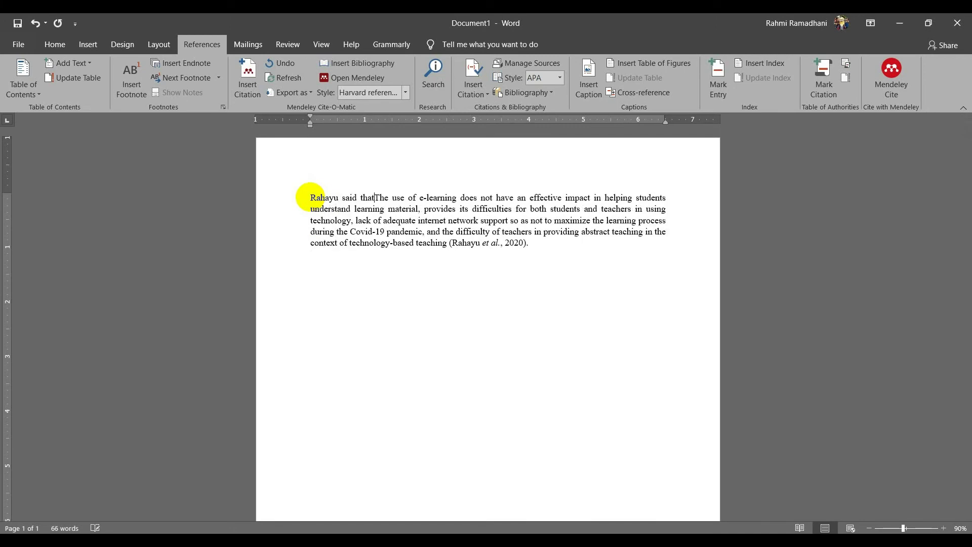
pyautogui.press('BackSpace')
pyautogui.write('t')
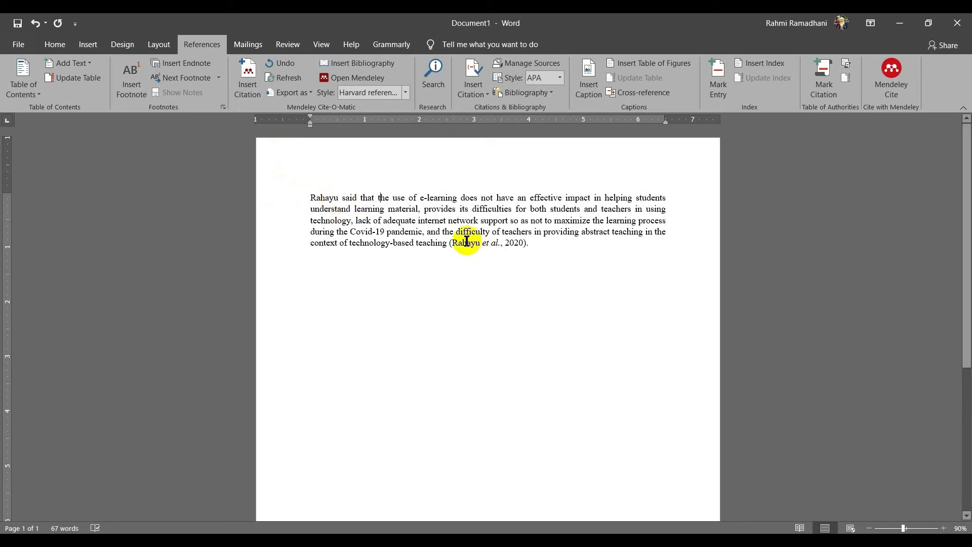
# Change the document's Mendeley citation style to American Psychological Association 7th edition.
pyautogui.click(342, 197)
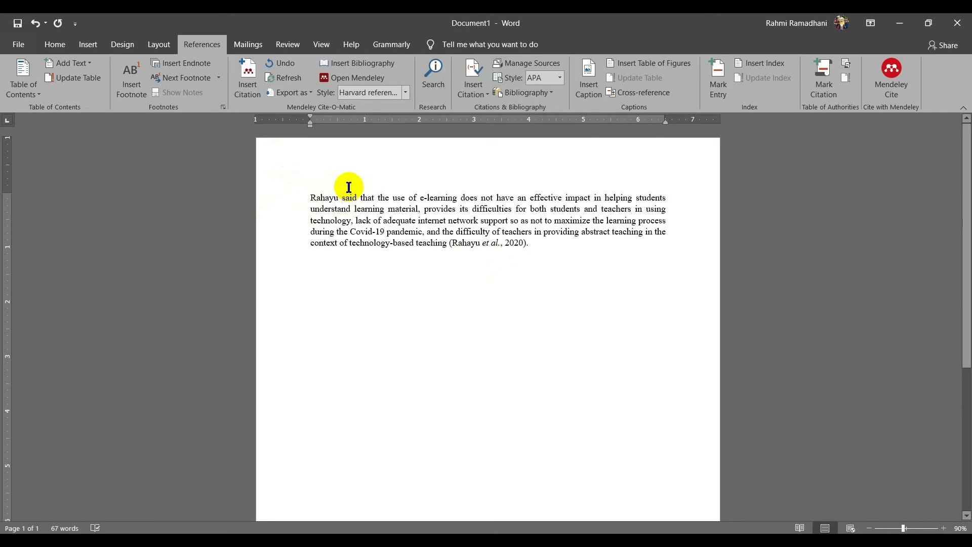
pyautogui.click(250, 93)
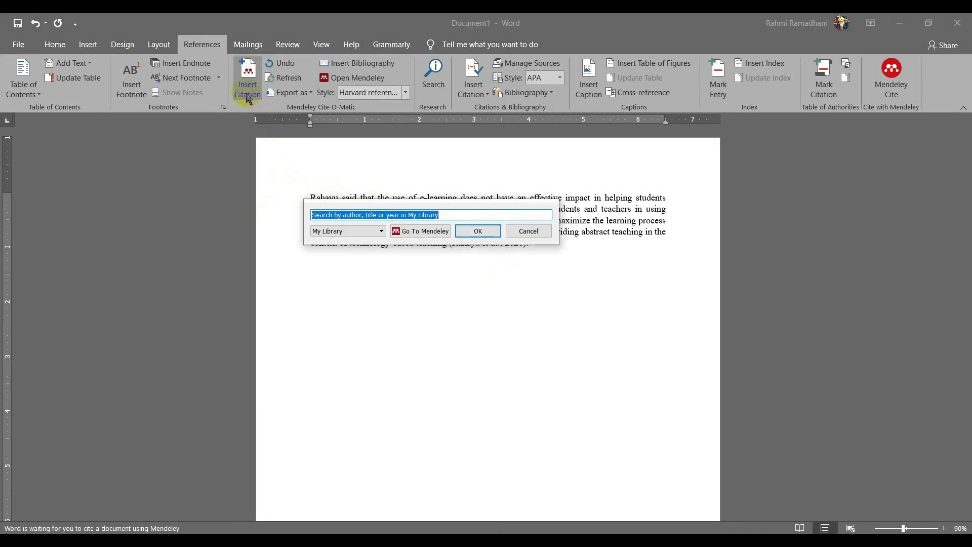
pyautogui.click(481, 227)
pyautogui.click(406, 92)
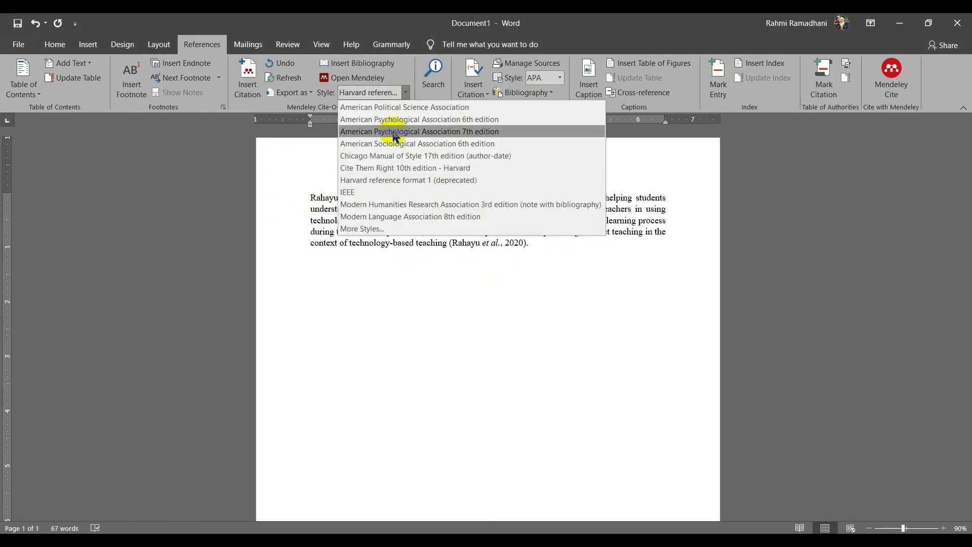
pyautogui.click(391, 129)
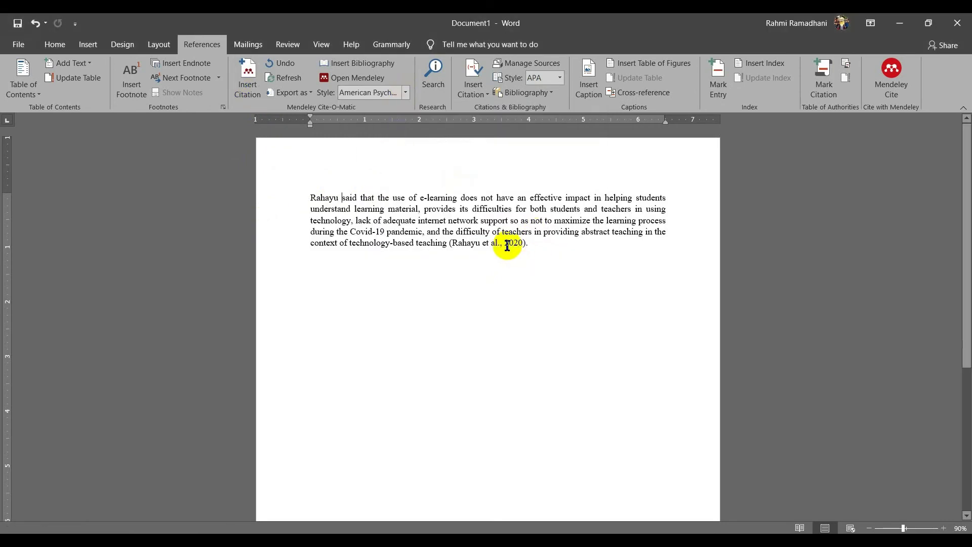
# Insert the same 2020 paper's citation after the opening author surname, finding it by surname, and add a space before "said".
pyautogui.click(248, 87)
pyautogui.write('hayu')
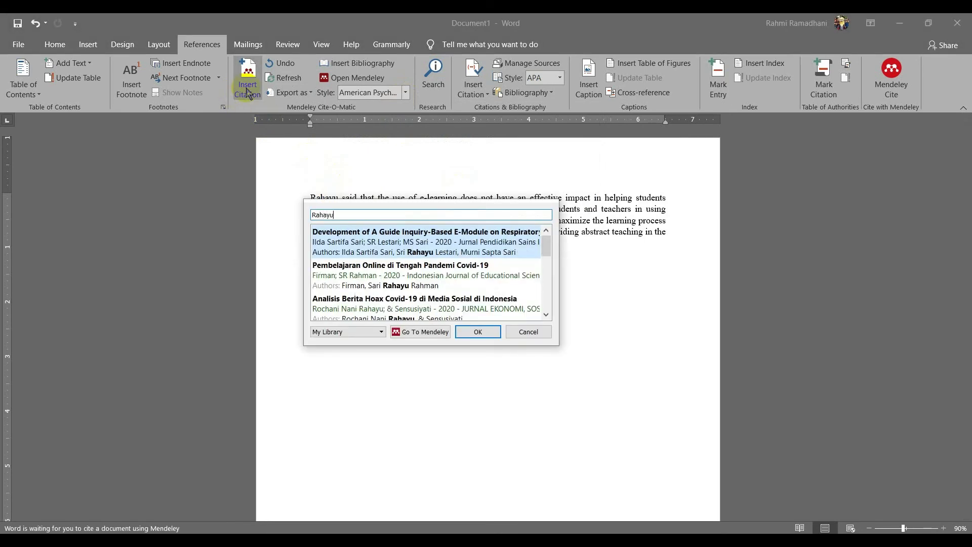
pyautogui.scroll(-3, 431, 276)
pyautogui.click(429, 279)
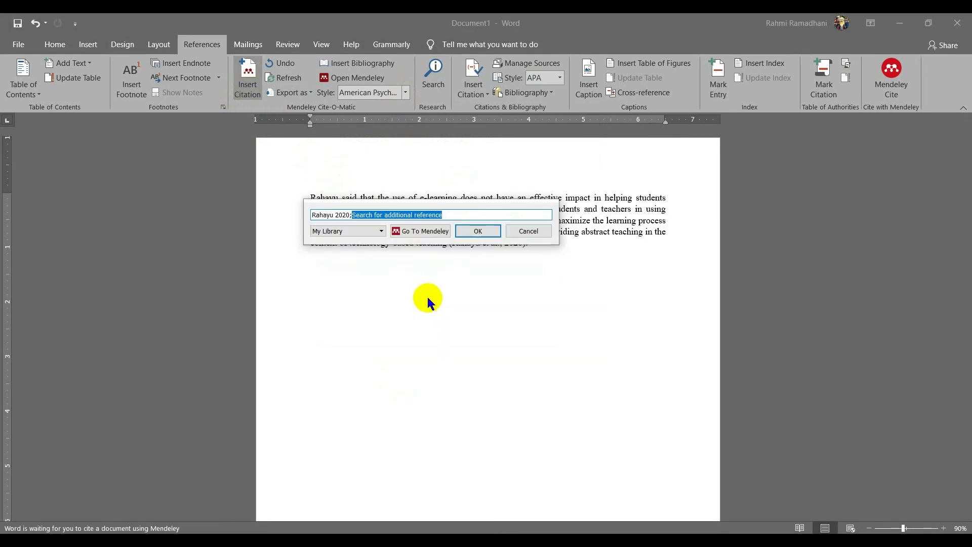
pyautogui.click(477, 231)
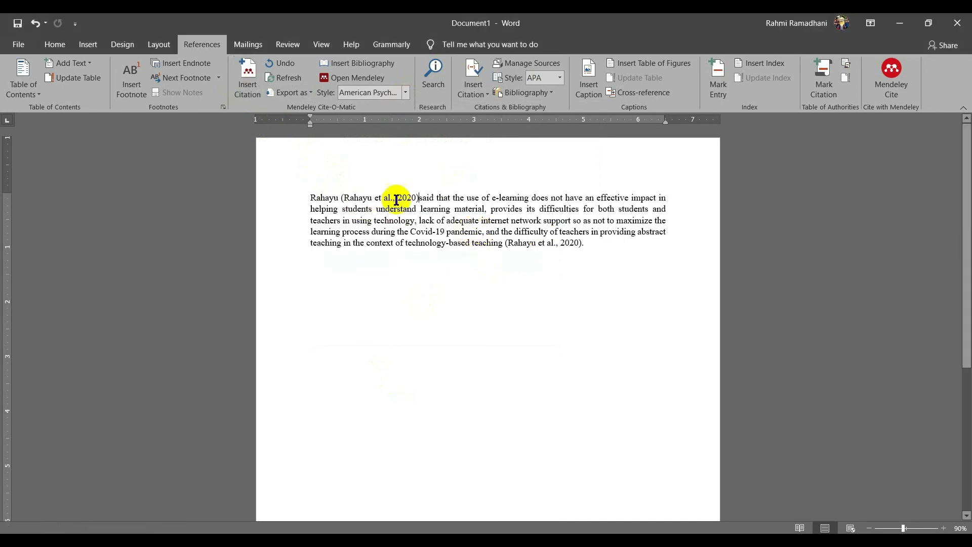
pyautogui.click(421, 199)
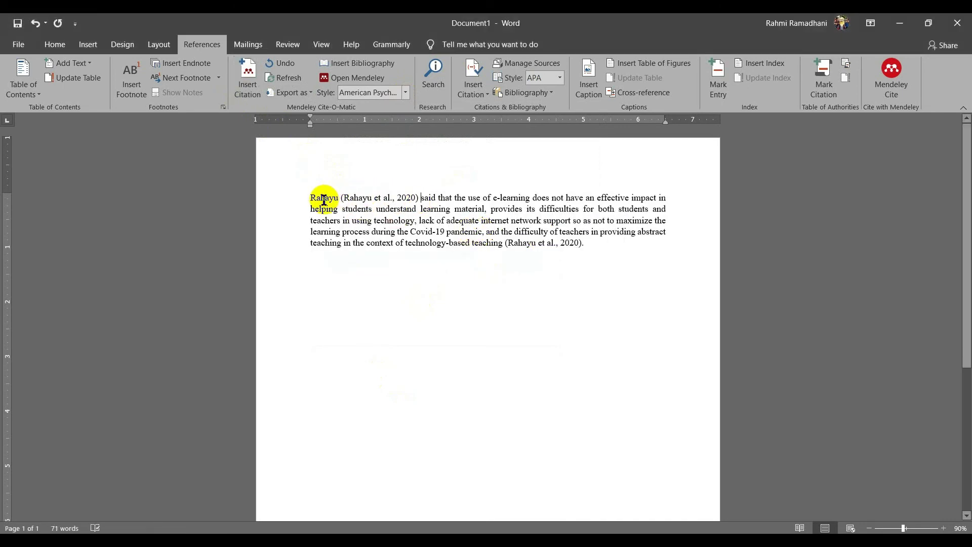
# Add ", et al" after the author surname that opens the paragraph.
pyautogui.click(340, 198)
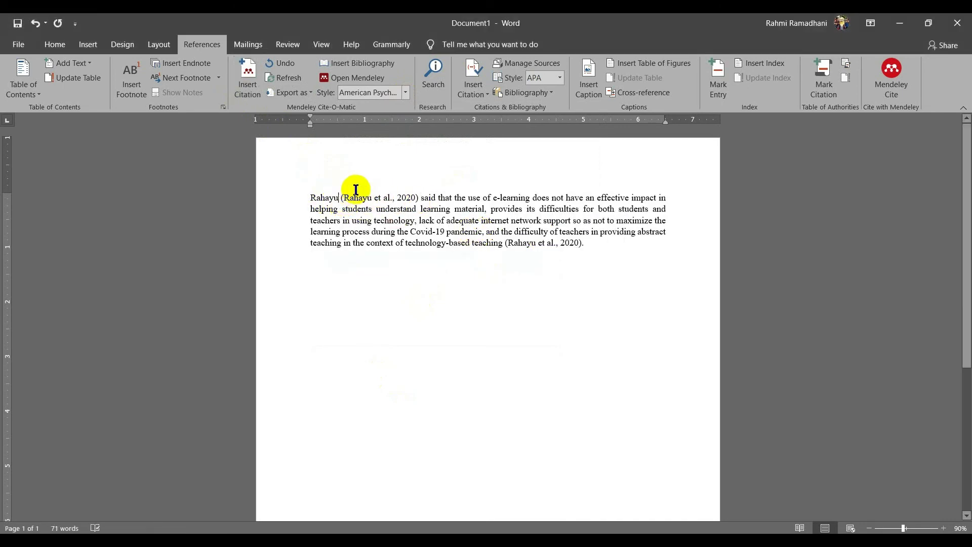
pyautogui.write(', et a')
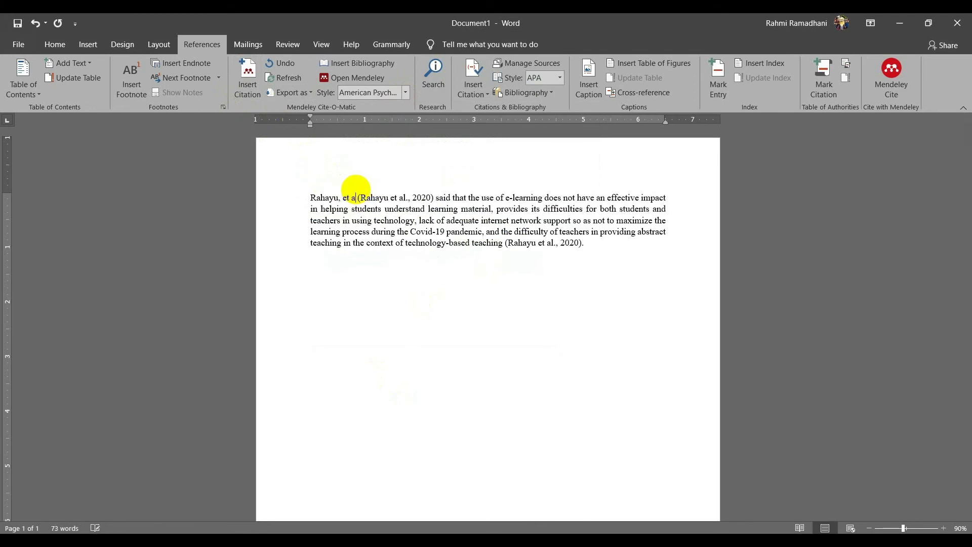
pyautogui.write('l')
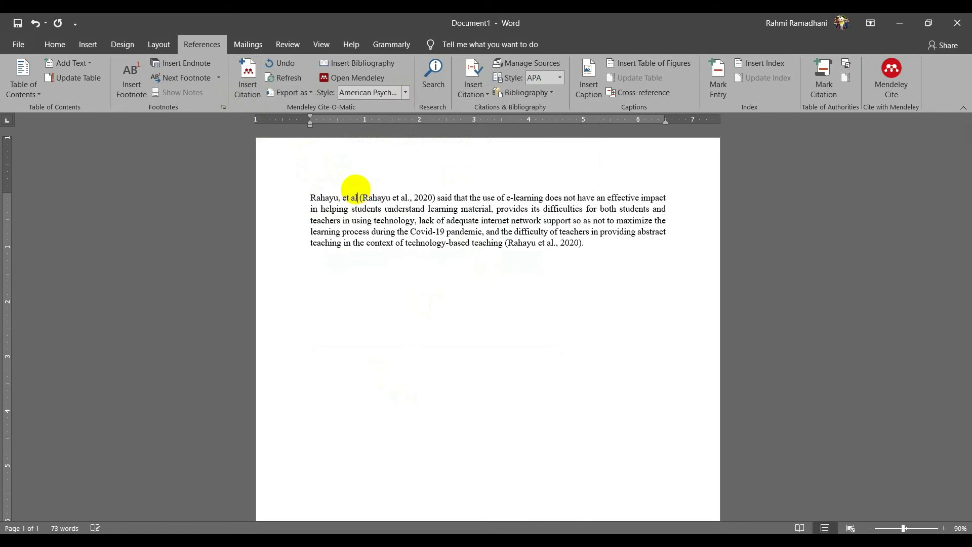
# Edit the citation in the first line to suppress its author.
pyautogui.click(383, 198)
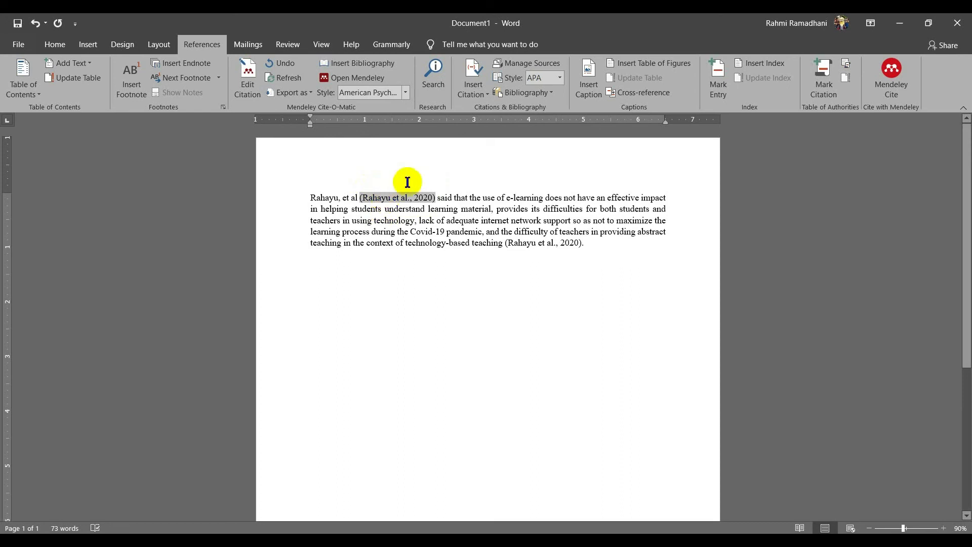
pyautogui.click(248, 89)
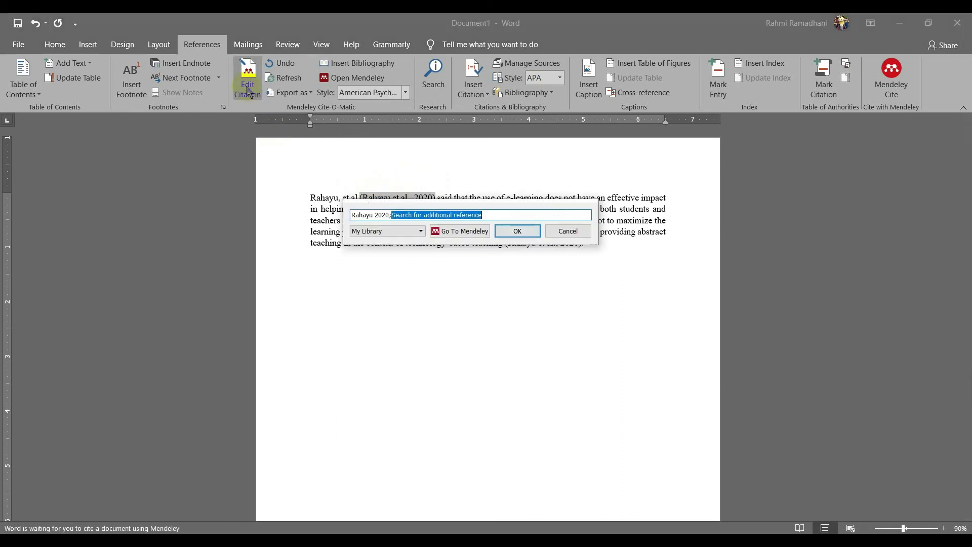
pyautogui.click(373, 216)
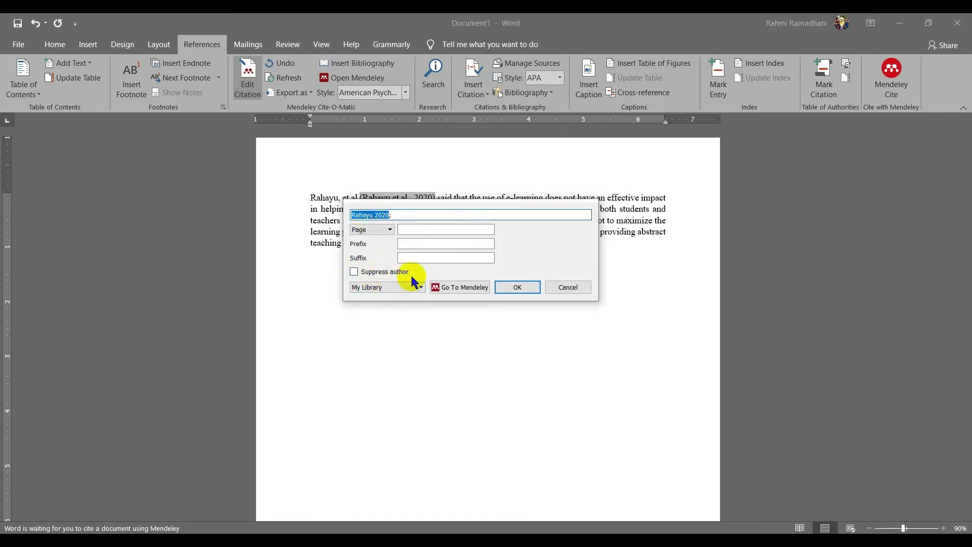
pyautogui.click(354, 272)
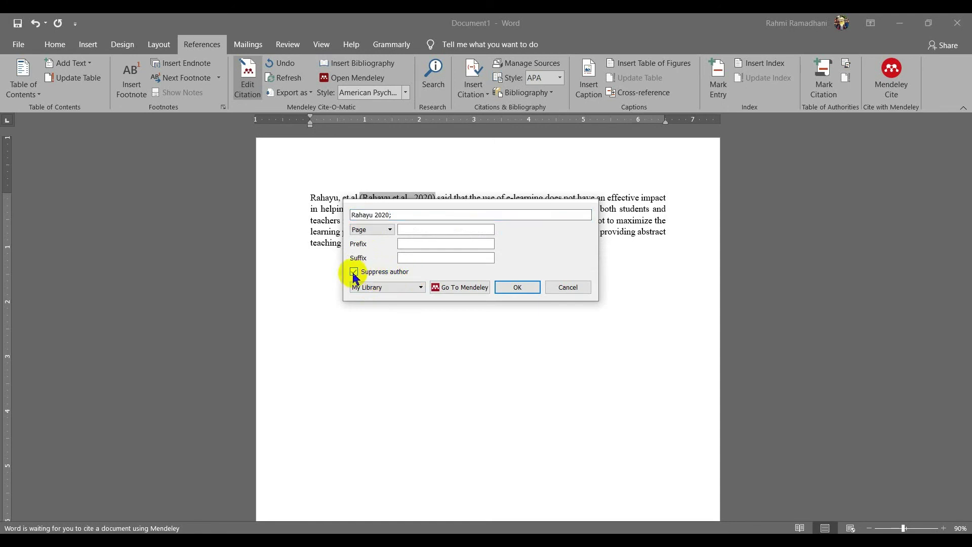
pyautogui.click(524, 288)
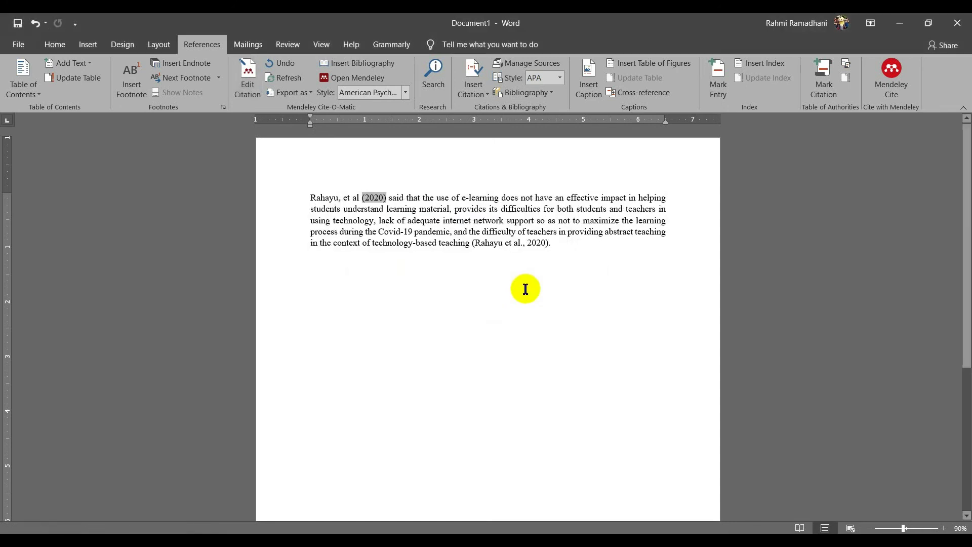
# Turn off author suppression for the citation in the first line.
pyautogui.click(388, 198)
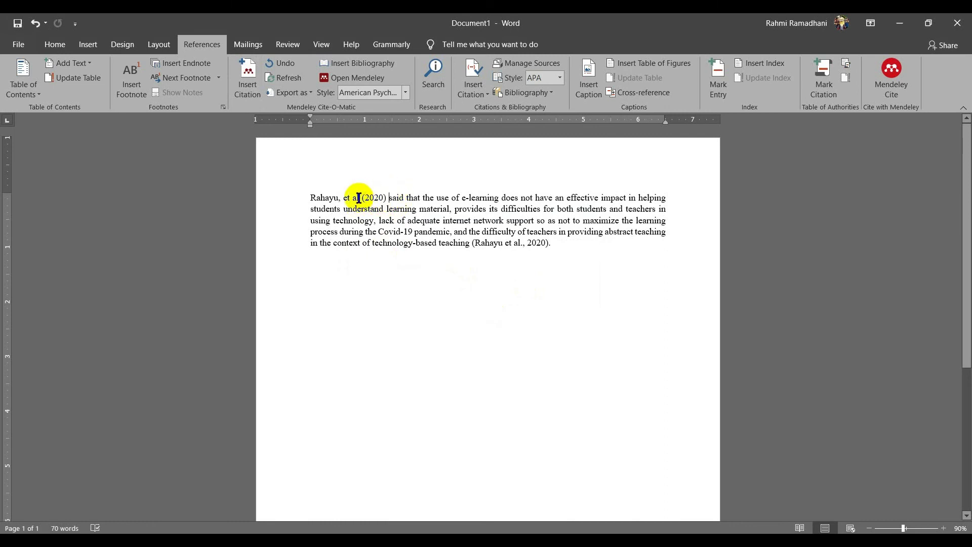
pyautogui.click(248, 95)
pyautogui.click(557, 234)
pyautogui.click(373, 197)
pyautogui.click(248, 80)
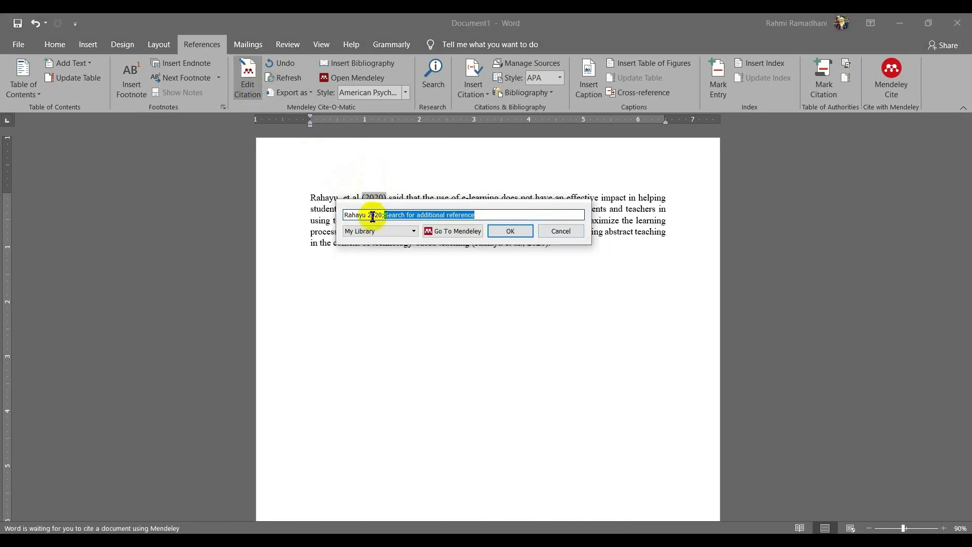
pyautogui.click(373, 216)
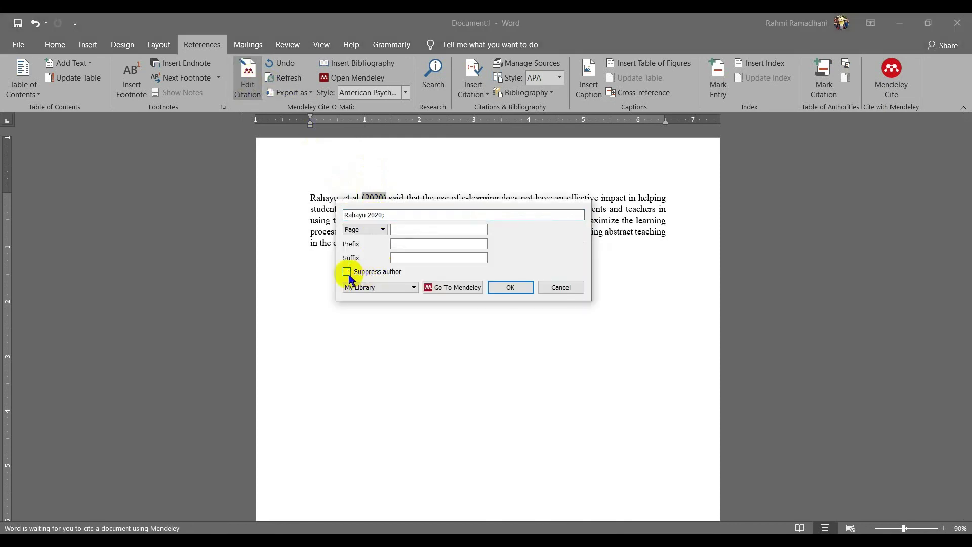
pyautogui.click(501, 287)
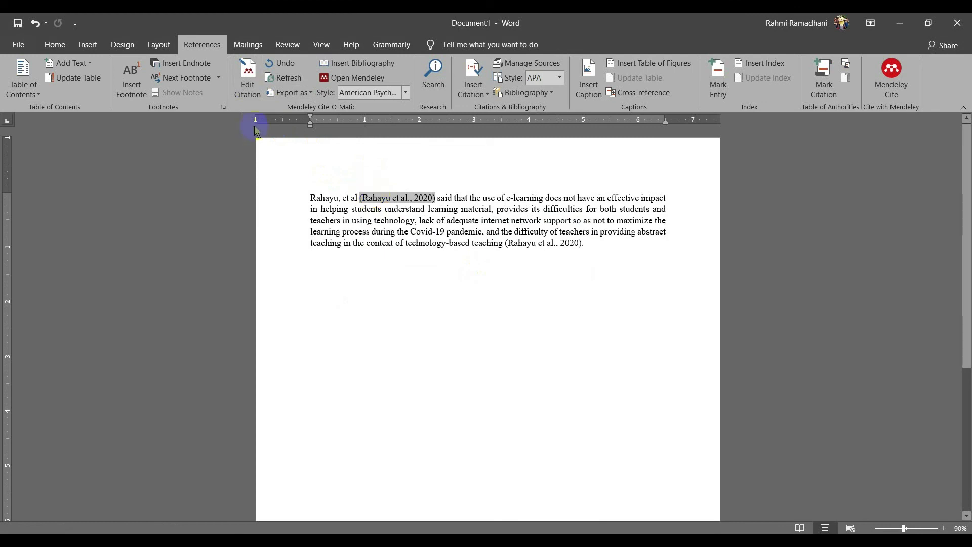
# Suppress the author in the first-line citation again and select the manually written author text before it.
pyautogui.click(244, 84)
pyautogui.click(345, 215)
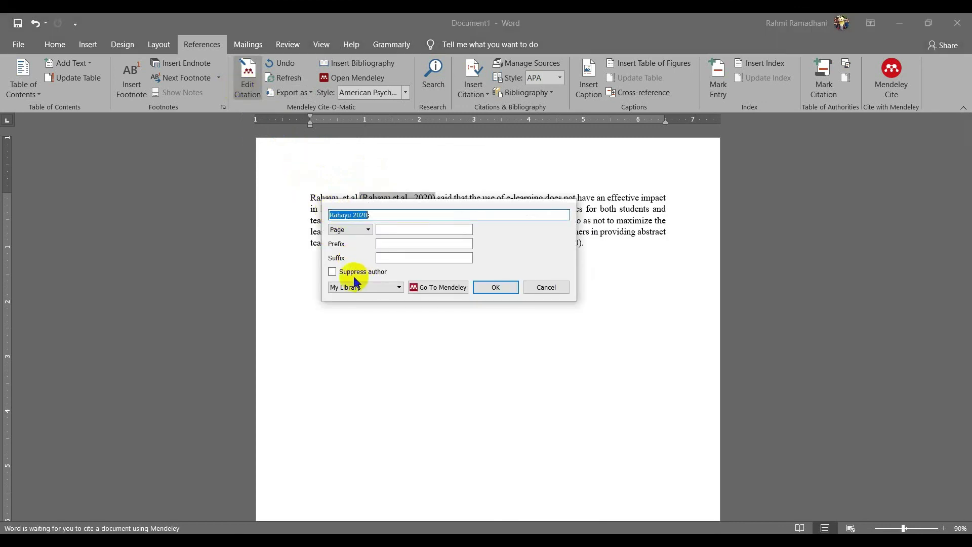
pyautogui.click(332, 272)
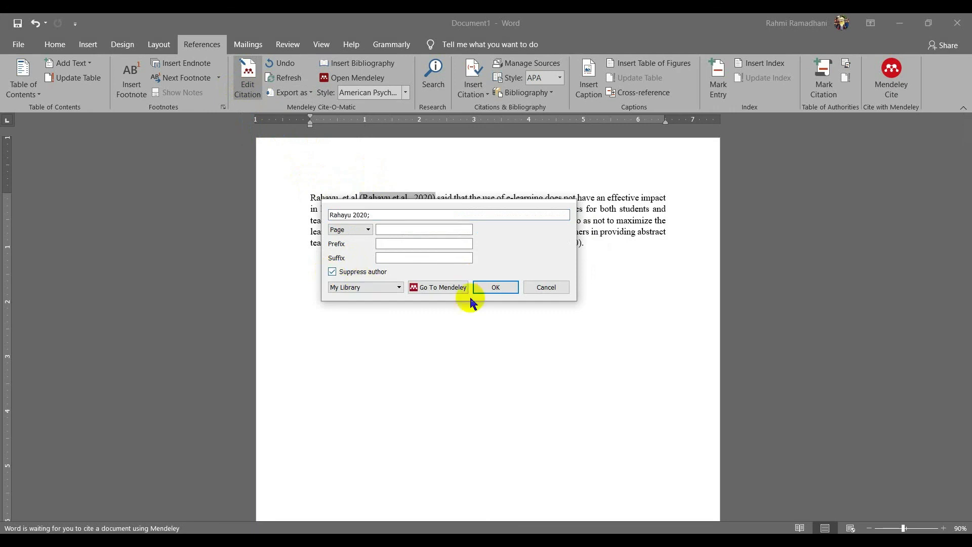
pyautogui.click(496, 287)
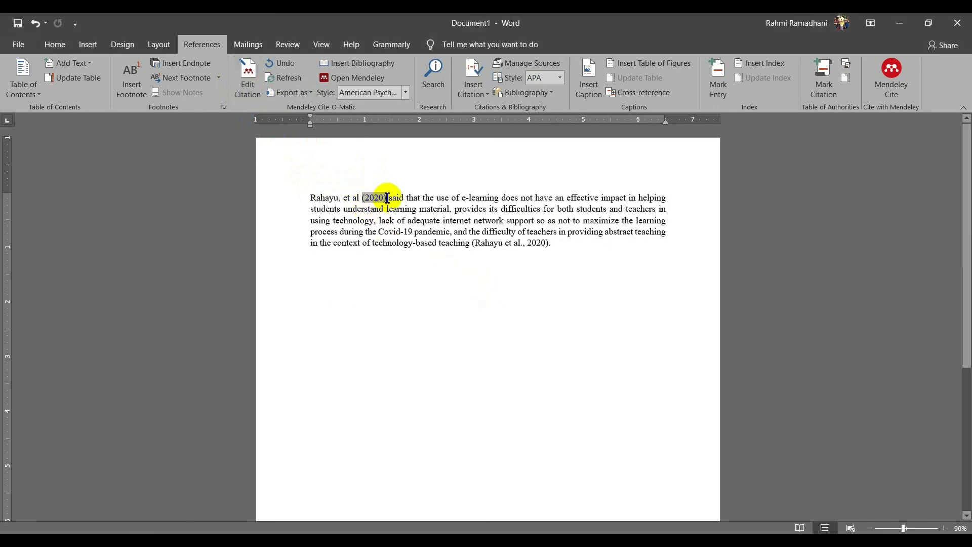
pyautogui.moveTo(361, 197); pyautogui.dragTo(312, 197)
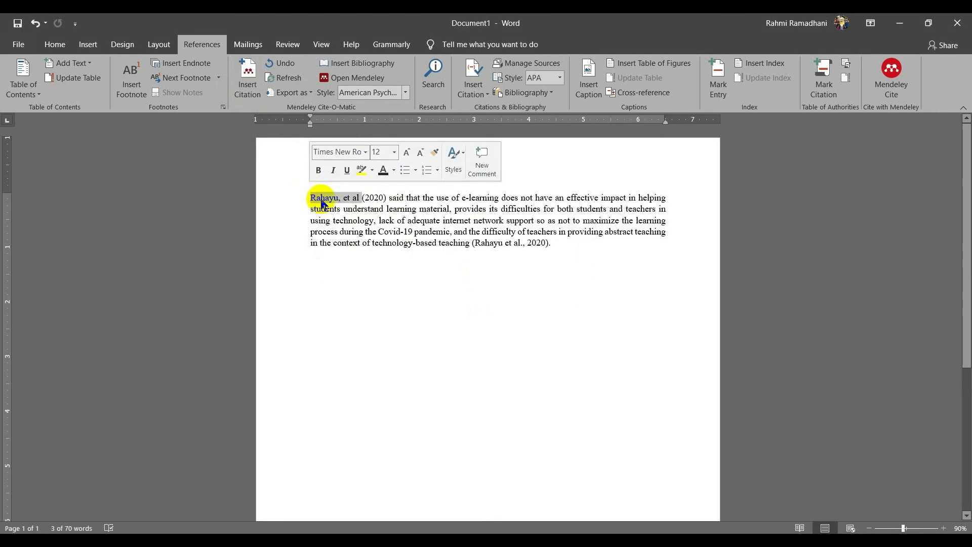